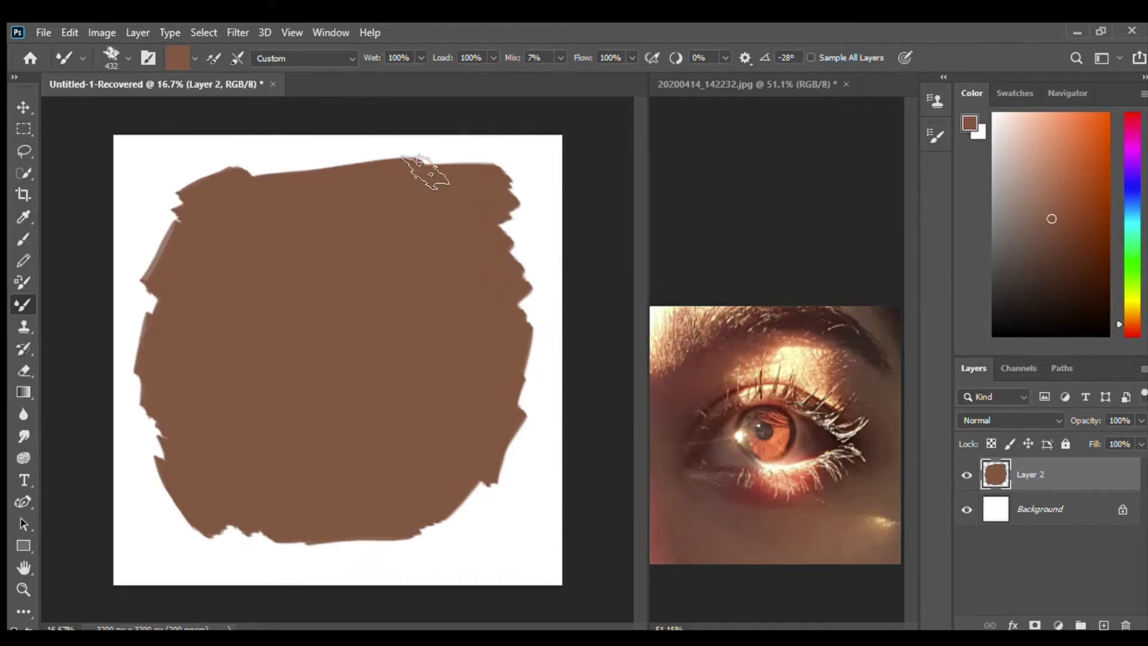
- Add a new empty Layer 3 above the flat brown base patch
{"action": "key", "text": "ctrl+shift+alt+n"}
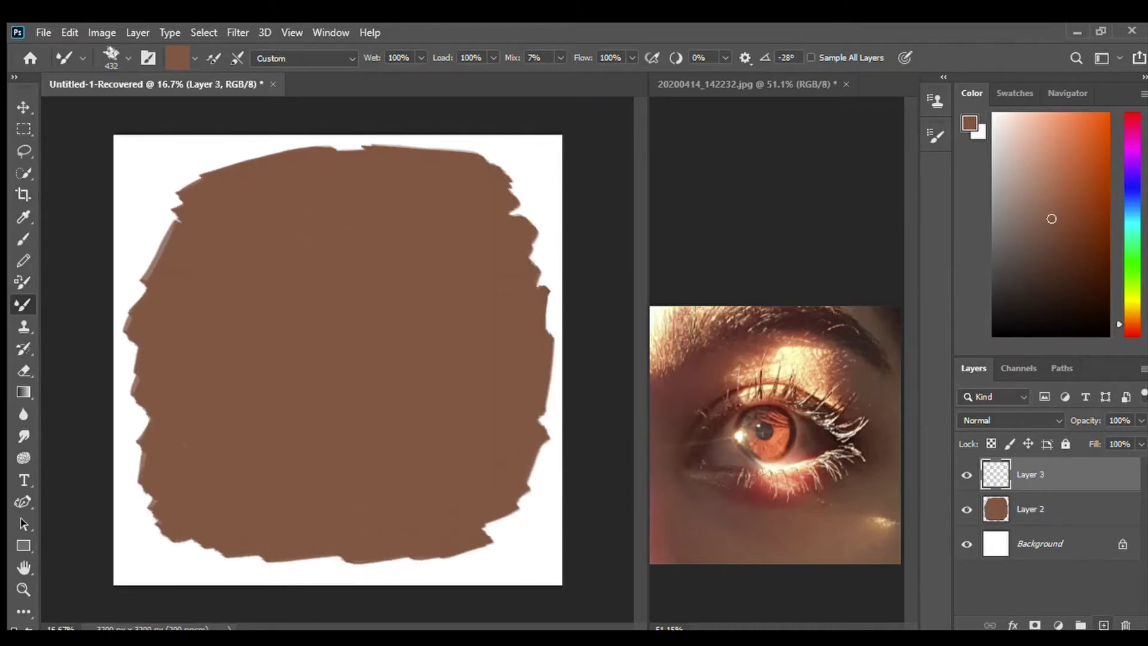
- Pick a dark brown and rough in the brow strokes and the lower eyelid arc
{"action": "left_click", "coordinate": [1060, 263]}
{"action": "mouse_move", "coordinate": [272, 212]}
{"action": "left_mouse_down"}
{"action": "mouse_move", "coordinate": [413, 154]}
{"action": "mouse_move", "coordinate": [495, 204]}
{"action": "left_mouse_up"}
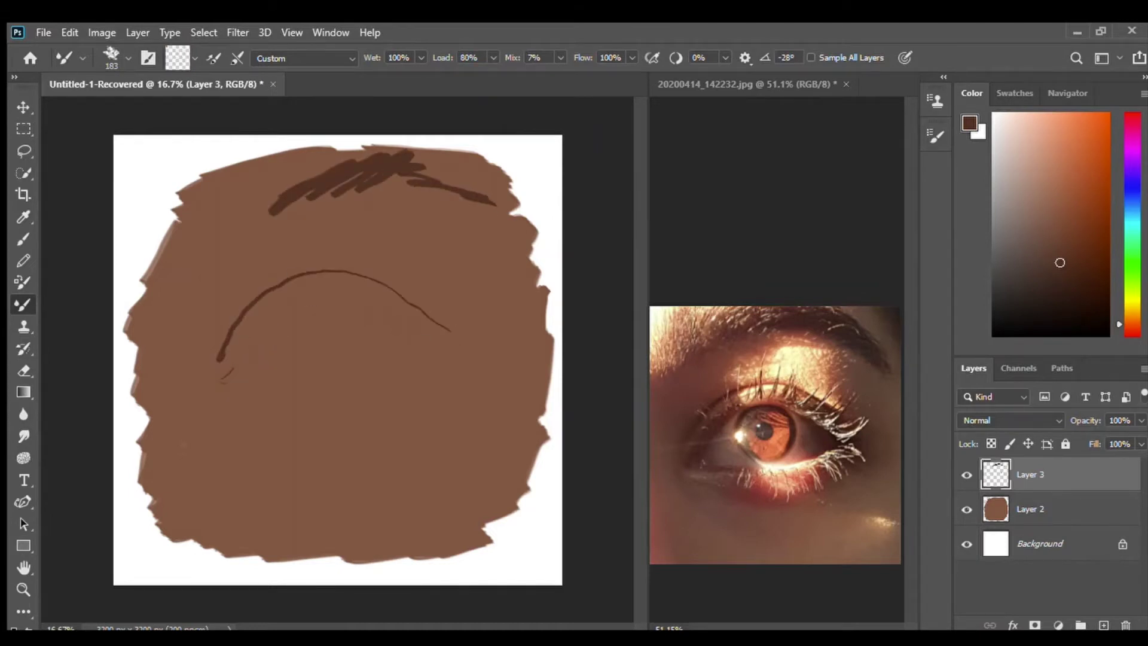
{"action": "left_click_drag", "start_coordinate": [244, 356], "coordinate": [425, 343]}
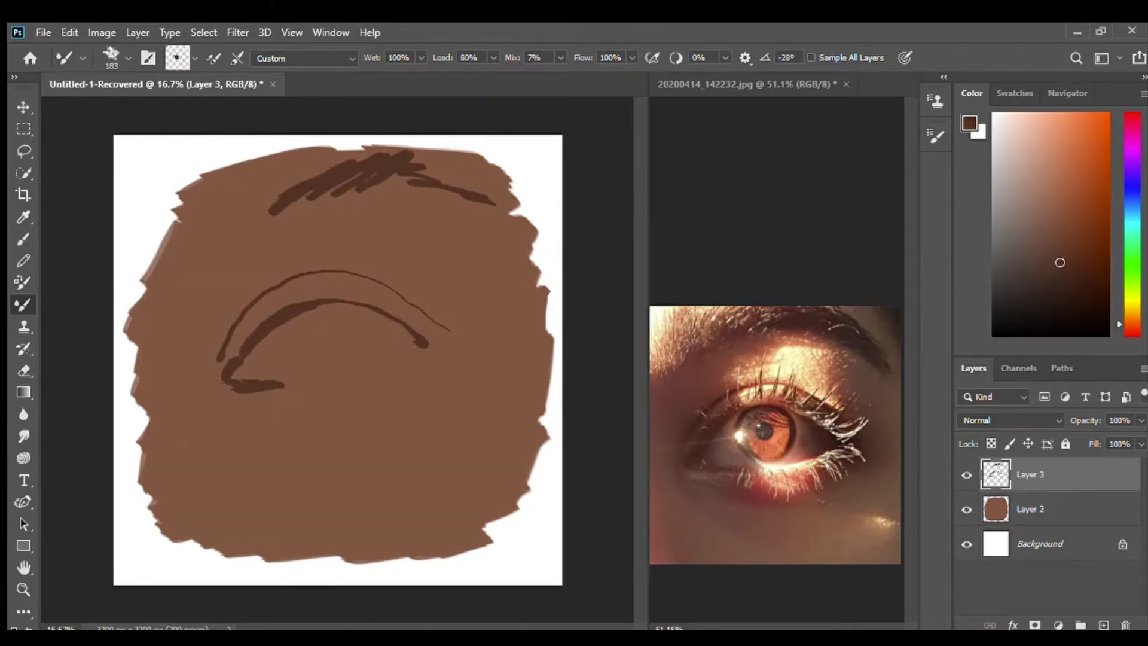
- Thicken and darken the upper and lower eyelid outlines toward the inner corner
{"action": "scroll", "coordinate": [322, 329], "scroll_direction": "up", "scroll_amount": 2}
{"action": "left_click_drag", "start_coordinate": [257, 422], "coordinate": [153, 412]}
{"action": "mouse_move", "coordinate": [159, 377]}
{"action": "left_mouse_down"}
{"action": "mouse_move", "coordinate": [316, 233]}
{"action": "mouse_move", "coordinate": [529, 330]}
{"action": "left_mouse_up"}
{"action": "left_click_drag", "start_coordinate": [258, 257], "coordinate": [418, 239]}
{"action": "left_click_drag", "start_coordinate": [305, 221], "coordinate": [504, 305]}
{"action": "left_click_drag", "start_coordinate": [244, 308], "coordinate": [447, 281]}
{"action": "left_click_drag", "start_coordinate": [499, 374], "coordinate": [362, 429]}
- Paint dark eyebrow strokes and streaks across the top, blending lighter strokes in
{"action": "scroll", "coordinate": [322, 311], "scroll_direction": "down", "scroll_amount": 2}
{"action": "mouse_move", "coordinate": [499, 166]}
{"action": "left_mouse_down"}
{"action": "mouse_move", "coordinate": [299, 134]}
{"action": "mouse_move", "coordinate": [273, 178]}
{"action": "left_mouse_up"}
{"action": "left_click_drag", "start_coordinate": [326, 128], "coordinate": [206, 134]}
{"action": "mouse_move", "coordinate": [207, 135]}
{"action": "left_mouse_down"}
{"action": "mouse_move", "coordinate": [210, 187]}
{"action": "mouse_move", "coordinate": [285, 169]}
{"action": "left_mouse_up"}
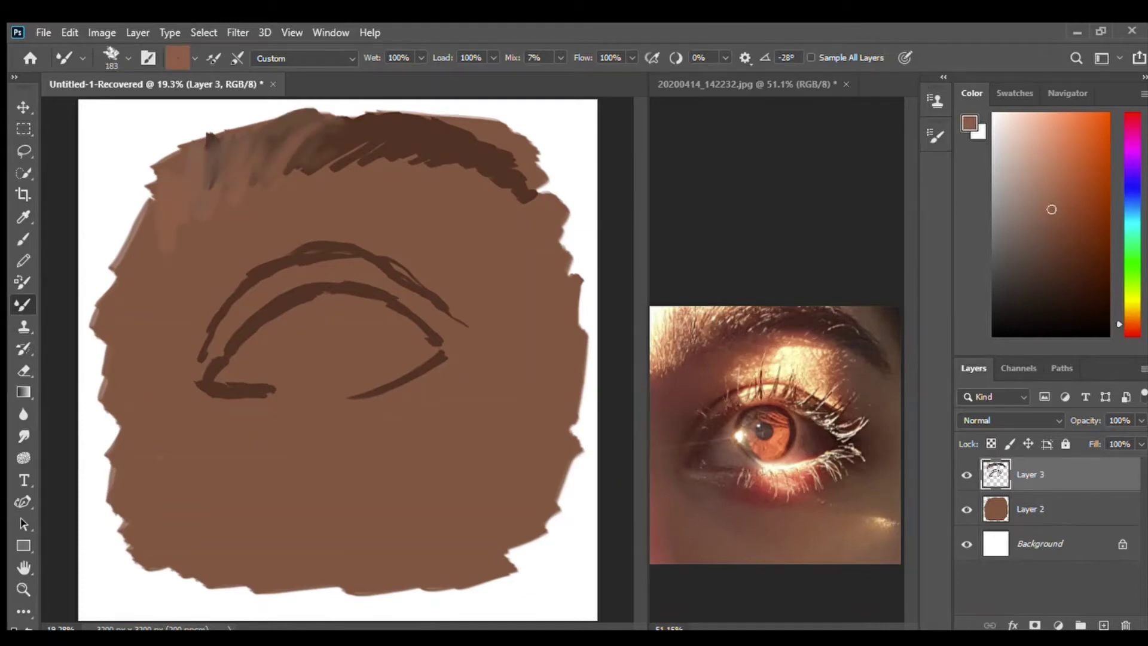
{"action": "left_click", "coordinate": [1038, 233]}
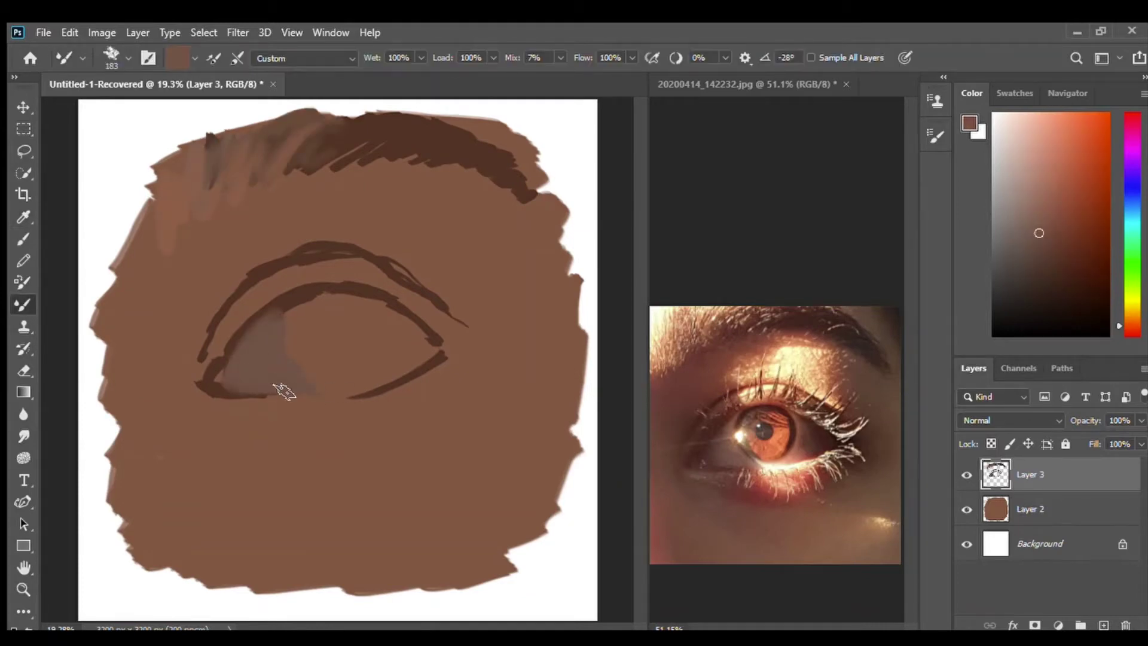
- Shade the eye corner, add reddish lid strokes and block in an orange iris
{"action": "mouse_move", "coordinate": [410, 351]}
{"action": "left_mouse_down"}
{"action": "mouse_move", "coordinate": [436, 348]}
{"action": "mouse_move", "coordinate": [388, 359]}
{"action": "mouse_move", "coordinate": [365, 388]}
{"action": "left_mouse_up"}
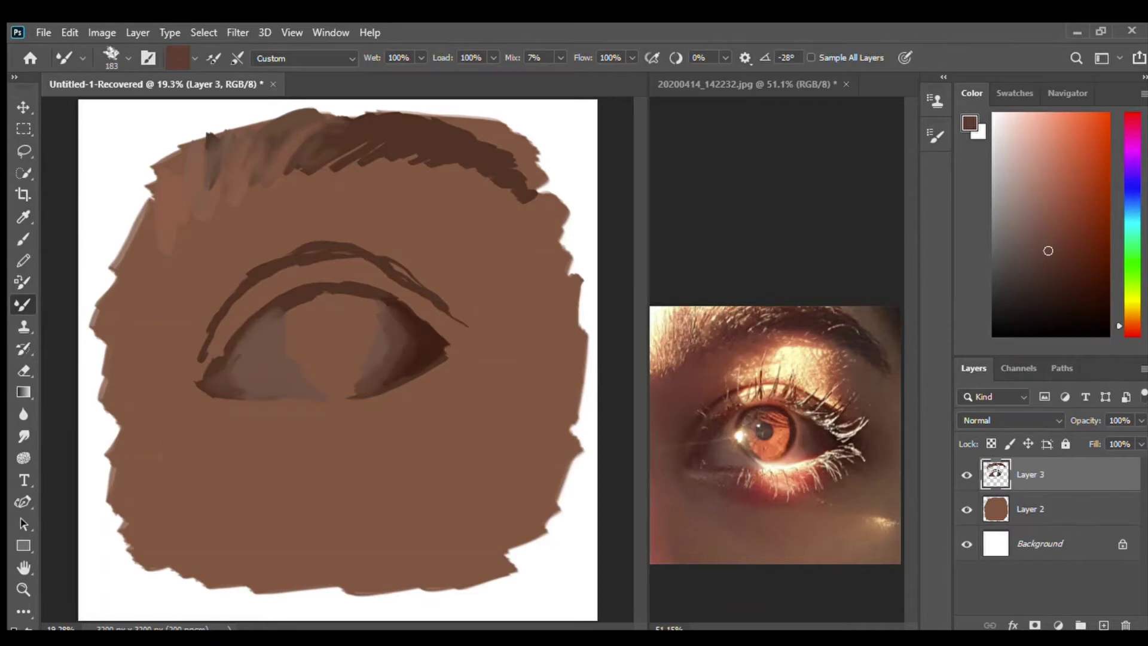
{"action": "left_click", "coordinate": [1080, 218]}
{"action": "left_click_drag", "start_coordinate": [292, 394], "coordinate": [206, 397]}
{"action": "mouse_move", "coordinate": [218, 353]}
{"action": "left_mouse_down"}
{"action": "mouse_move", "coordinate": [350, 287]}
{"action": "mouse_move", "coordinate": [382, 305]}
{"action": "left_mouse_up"}
{"action": "left_click_drag", "start_coordinate": [362, 398], "coordinate": [426, 375]}
{"action": "mouse_move", "coordinate": [326, 362]}
{"action": "left_mouse_down"}
{"action": "mouse_move", "coordinate": [358, 317]}
{"action": "mouse_move", "coordinate": [346, 355]}
{"action": "left_mouse_up"}
- Paint the dark iris ring and pupil, blending lighter and darker browns into the iris
{"action": "left_click_drag", "start_coordinate": [370, 299], "coordinate": [359, 377]}
{"action": "left_click_drag", "start_coordinate": [293, 308], "coordinate": [311, 389]}
{"action": "left_click_drag", "start_coordinate": [383, 299], "coordinate": [317, 376]}
{"action": "mouse_move", "coordinate": [317, 320]}
{"action": "left_mouse_down"}
{"action": "mouse_move", "coordinate": [332, 337]}
{"action": "mouse_move", "coordinate": [370, 338]}
{"action": "mouse_move", "coordinate": [296, 365]}
{"action": "left_mouse_up"}
{"action": "left_click_drag", "start_coordinate": [358, 308], "coordinate": [314, 364]}
{"action": "mouse_move", "coordinate": [334, 326]}
{"action": "left_mouse_down"}
{"action": "mouse_move", "coordinate": [364, 367]}
{"action": "mouse_move", "coordinate": [368, 380]}
{"action": "mouse_move", "coordinate": [350, 382]}
{"action": "mouse_move", "coordinate": [415, 376]}
{"action": "left_mouse_up"}
- Lighten the eye whites and lower lid, with a pale highlight along the upper lid
{"action": "mouse_move", "coordinate": [212, 377]}
{"action": "left_mouse_down"}
{"action": "mouse_move", "coordinate": [239, 350]}
{"action": "mouse_move", "coordinate": [266, 365]}
{"action": "left_mouse_up"}
{"action": "left_click_drag", "start_coordinate": [317, 383], "coordinate": [356, 396]}
{"action": "left_click", "coordinate": [353, 394], "text": "alt"}
{"action": "left_click_drag", "start_coordinate": [377, 308], "coordinate": [379, 358]}
{"action": "left_click_drag", "start_coordinate": [263, 326], "coordinate": [266, 371]}
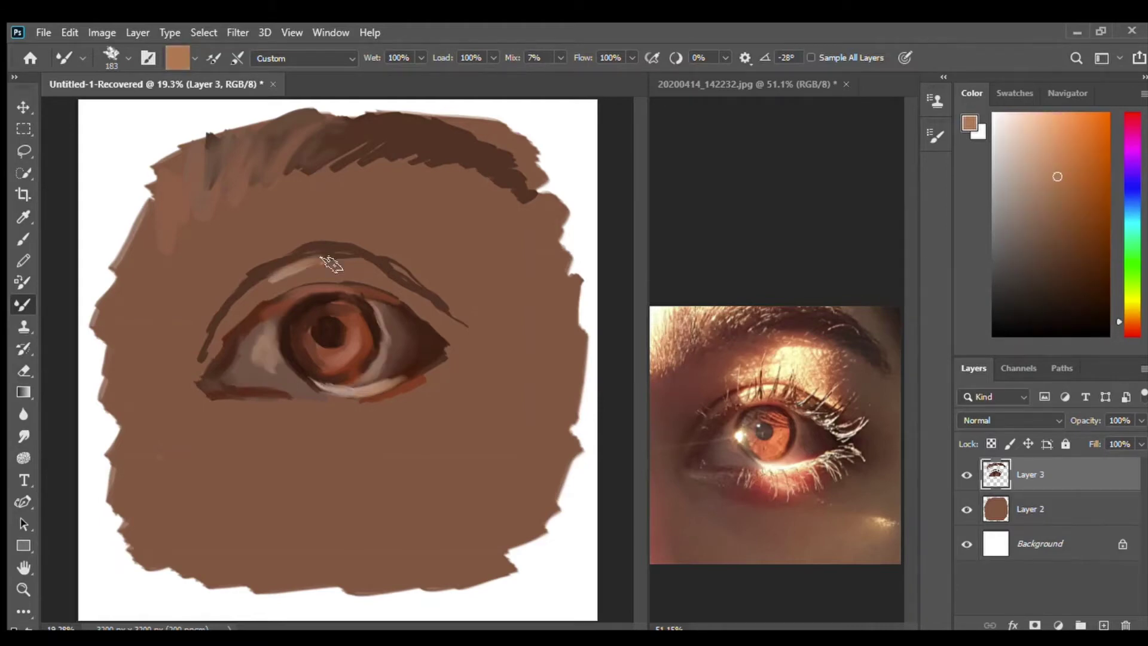
{"action": "left_click_drag", "start_coordinate": [257, 287], "coordinate": [392, 272]}
- Paint dark upper-lid crease shadows and a reddish-brown stroke under the lower lid
{"action": "left_click", "coordinate": [322, 281], "text": "alt"}
{"action": "left_click", "coordinate": [231, 328], "text": "alt"}
{"action": "left_click_drag", "start_coordinate": [222, 341], "coordinate": [249, 296]}
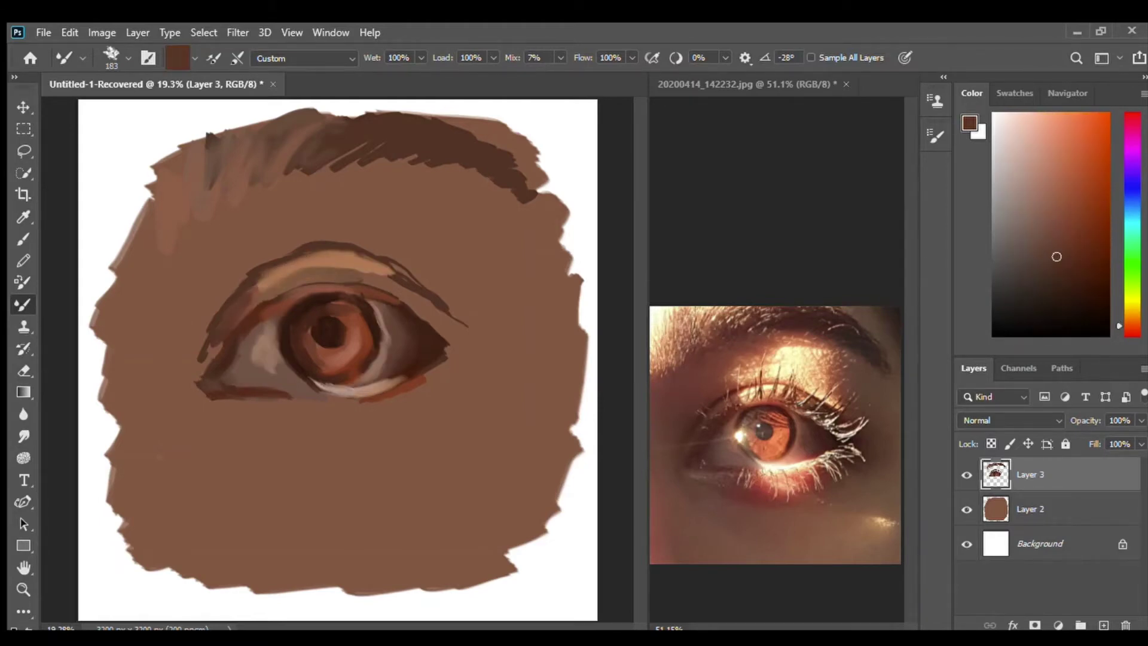
{"action": "left_click_drag", "start_coordinate": [377, 269], "coordinate": [448, 320]}
{"action": "left_click_drag", "start_coordinate": [422, 384], "coordinate": [367, 413]}
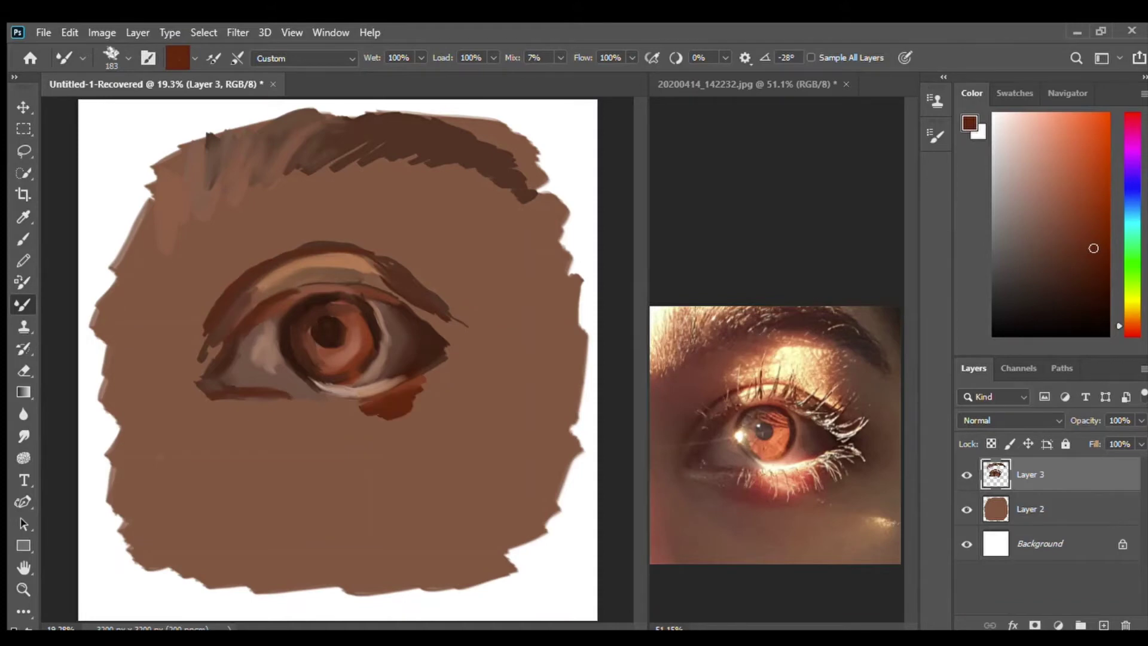
{"action": "left_click", "coordinate": [440, 344], "text": "alt"}
{"action": "left_click", "coordinate": [266, 378], "text": "alt"}
{"action": "left_click_drag", "start_coordinate": [1029, 237], "coordinate": [1029, 271]}
- Add greyish-mauve pinks on the crease and under the lower lid, plus a cream highlight above
{"action": "left_click", "coordinate": [371, 381], "text": "alt"}
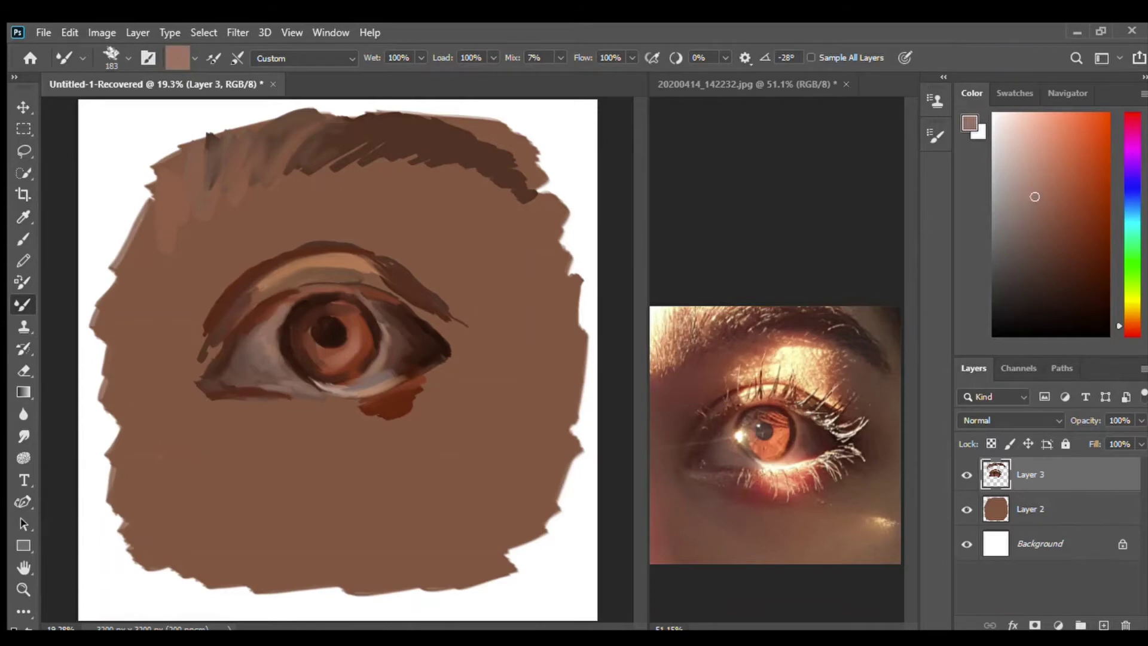
{"action": "mouse_move", "coordinate": [308, 286]}
{"action": "left_mouse_down"}
{"action": "mouse_move", "coordinate": [364, 294]}
{"action": "mouse_move", "coordinate": [365, 284]}
{"action": "left_mouse_up"}
{"action": "left_click_drag", "start_coordinate": [406, 379], "coordinate": [314, 419]}
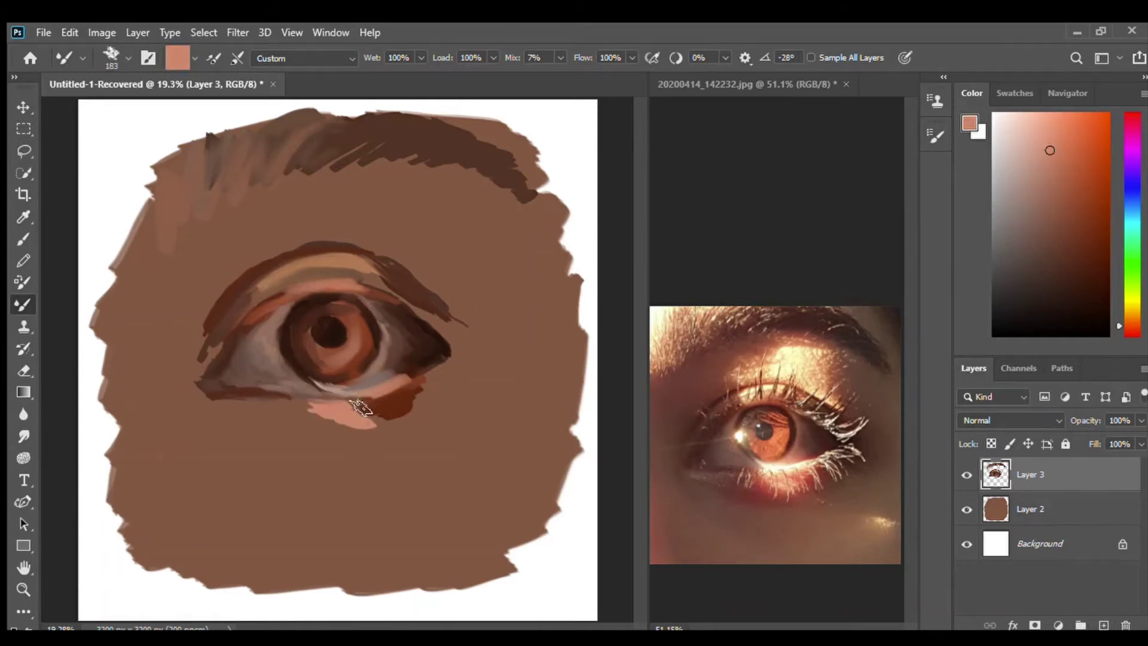
{"action": "left_click_drag", "start_coordinate": [389, 399], "coordinate": [296, 415]}
{"action": "left_click", "coordinate": [761, 473], "text": "alt"}
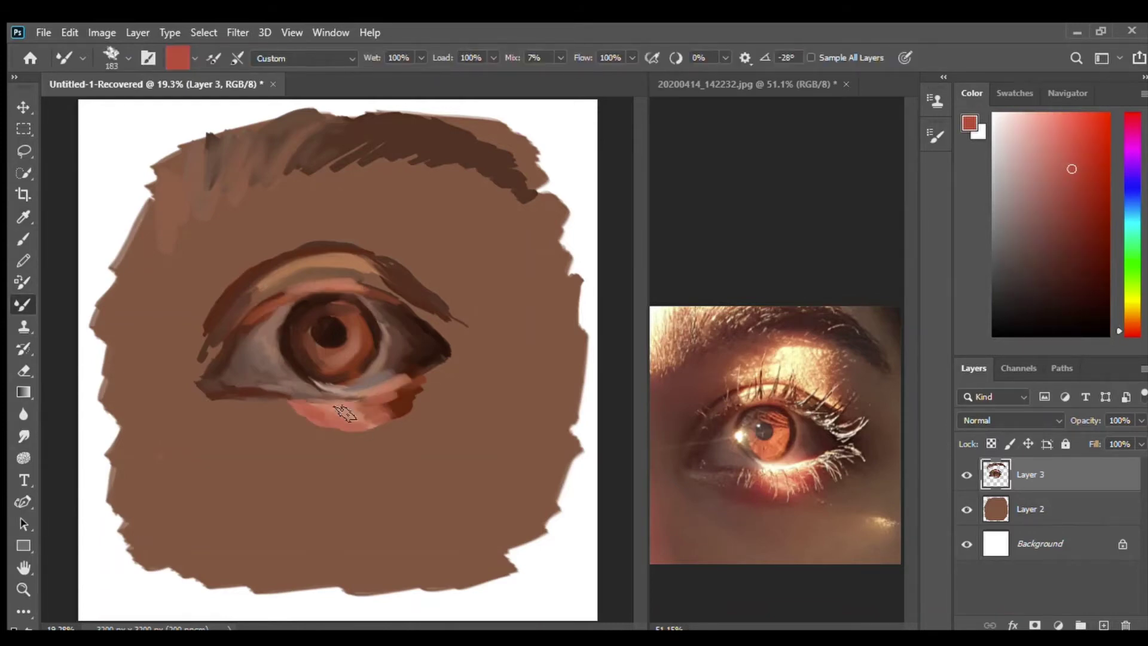
{"action": "left_click", "coordinate": [338, 272], "text": "alt"}
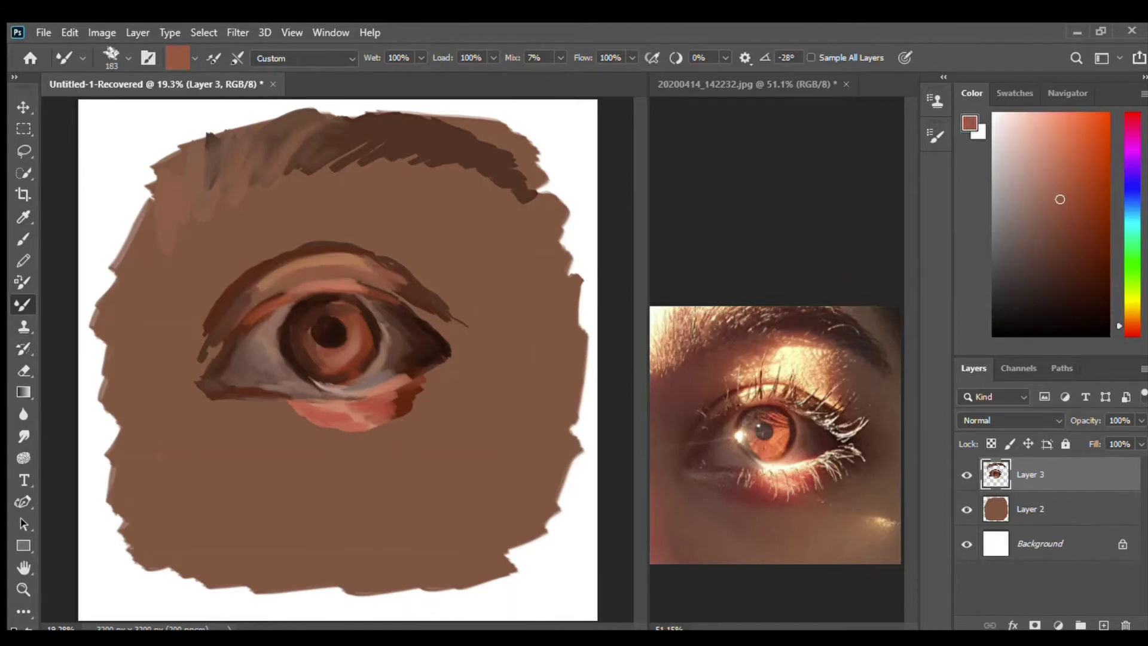
{"action": "left_click", "coordinate": [777, 359], "text": "alt"}
{"action": "left_click_drag", "start_coordinate": [443, 275], "coordinate": [317, 197]}
- Paint pale peach highlights on the lower and upper lids
{"action": "mouse_move", "coordinate": [394, 386]}
{"action": "left_mouse_down"}
{"action": "mouse_move", "coordinate": [317, 394]}
{"action": "mouse_move", "coordinate": [313, 418]}
{"action": "left_mouse_up"}
{"action": "left_click", "coordinate": [359, 413], "text": "alt"}
{"action": "mouse_move", "coordinate": [340, 263]}
{"action": "left_mouse_down"}
{"action": "mouse_move", "coordinate": [263, 278]}
{"action": "mouse_move", "coordinate": [337, 263]}
{"action": "left_mouse_up"}
{"action": "left_click", "coordinate": [299, 269], "text": "alt"}
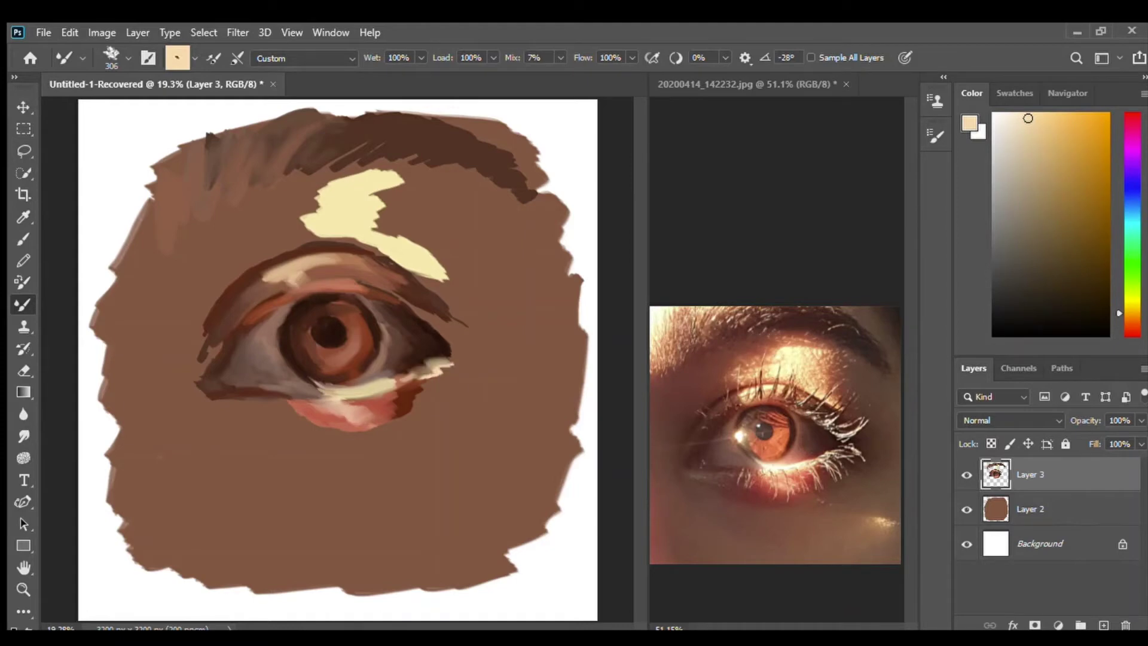
- Lay tan and orange warm strokes over the brow area above the eye
{"action": "left_click", "coordinate": [335, 251], "text": "alt"}
{"action": "left_click_drag", "start_coordinate": [257, 245], "coordinate": [335, 179]}
{"action": "mouse_move", "coordinate": [443, 263]}
{"action": "left_mouse_down"}
{"action": "mouse_move", "coordinate": [383, 179]}
{"action": "mouse_move", "coordinate": [430, 168]}
{"action": "left_mouse_up"}
{"action": "left_click", "coordinate": [248, 227], "text": "alt"}
{"action": "mouse_move", "coordinate": [305, 179]}
{"action": "left_mouse_down"}
{"action": "mouse_move", "coordinate": [227, 257]}
{"action": "mouse_move", "coordinate": [293, 263]}
{"action": "mouse_move", "coordinate": [382, 237]}
{"action": "left_mouse_up"}
- Deepen the brow with dark brown strokes and add purple shadows at both ends
{"action": "left_click", "coordinate": [490, 179], "text": "alt"}
{"action": "mouse_move", "coordinate": [431, 180]}
{"action": "left_mouse_down"}
{"action": "mouse_move", "coordinate": [508, 269]}
{"action": "mouse_move", "coordinate": [446, 199]}
{"action": "mouse_move", "coordinate": [431, 299]}
{"action": "left_mouse_up"}
{"action": "left_click_drag", "start_coordinate": [526, 239], "coordinate": [442, 317]}
{"action": "mouse_move", "coordinate": [292, 179]}
{"action": "left_mouse_down"}
{"action": "mouse_move", "coordinate": [180, 257]}
{"action": "mouse_move", "coordinate": [173, 298]}
{"action": "left_mouse_up"}
{"action": "left_click_drag", "start_coordinate": [191, 245], "coordinate": [173, 269]}
{"action": "left_click_drag", "start_coordinate": [538, 209], "coordinate": [509, 257]}
- Add dark red-brown under the eye and at the corners, then rework the iris's right side
{"action": "left_click", "coordinate": [419, 397], "text": "alt"}
{"action": "left_click_drag", "start_coordinate": [340, 436], "coordinate": [245, 412]}
{"action": "mouse_move", "coordinate": [180, 281]}
{"action": "left_mouse_down"}
{"action": "mouse_move", "coordinate": [168, 308]}
{"action": "mouse_move", "coordinate": [215, 341]}
{"action": "left_mouse_up"}
{"action": "mouse_move", "coordinate": [412, 299]}
{"action": "left_mouse_down"}
{"action": "mouse_move", "coordinate": [472, 334]}
{"action": "mouse_move", "coordinate": [419, 395]}
{"action": "left_mouse_up"}
{"action": "left_click", "coordinate": [200, 383], "text": "alt"}
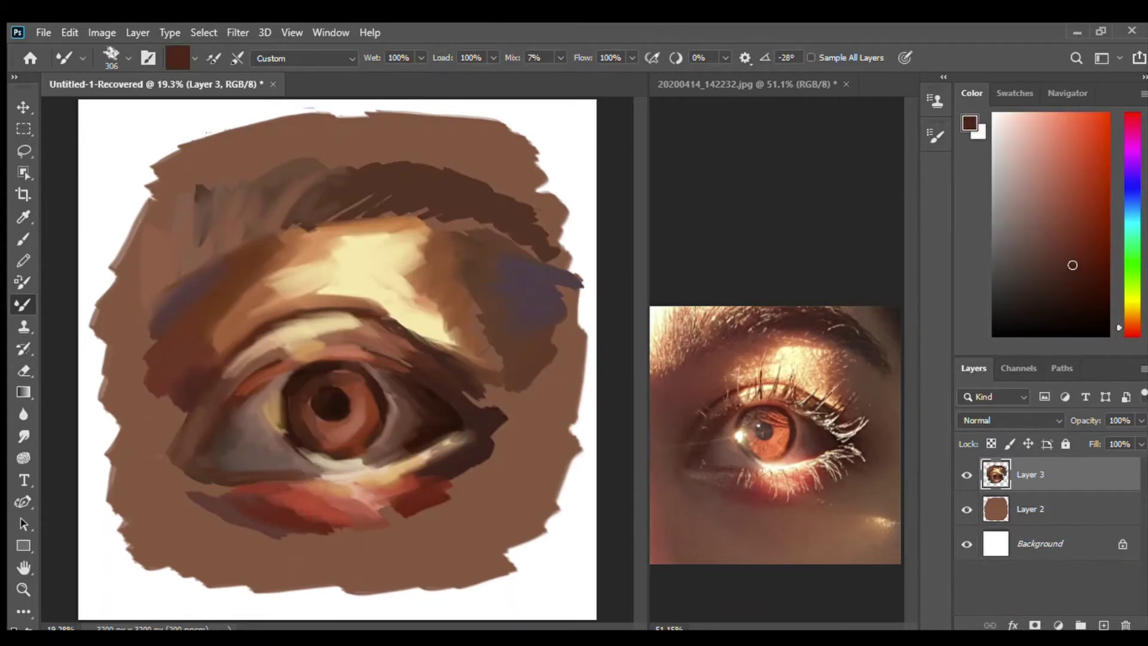
{"action": "left_click_drag", "start_coordinate": [305, 393], "coordinate": [383, 373]}
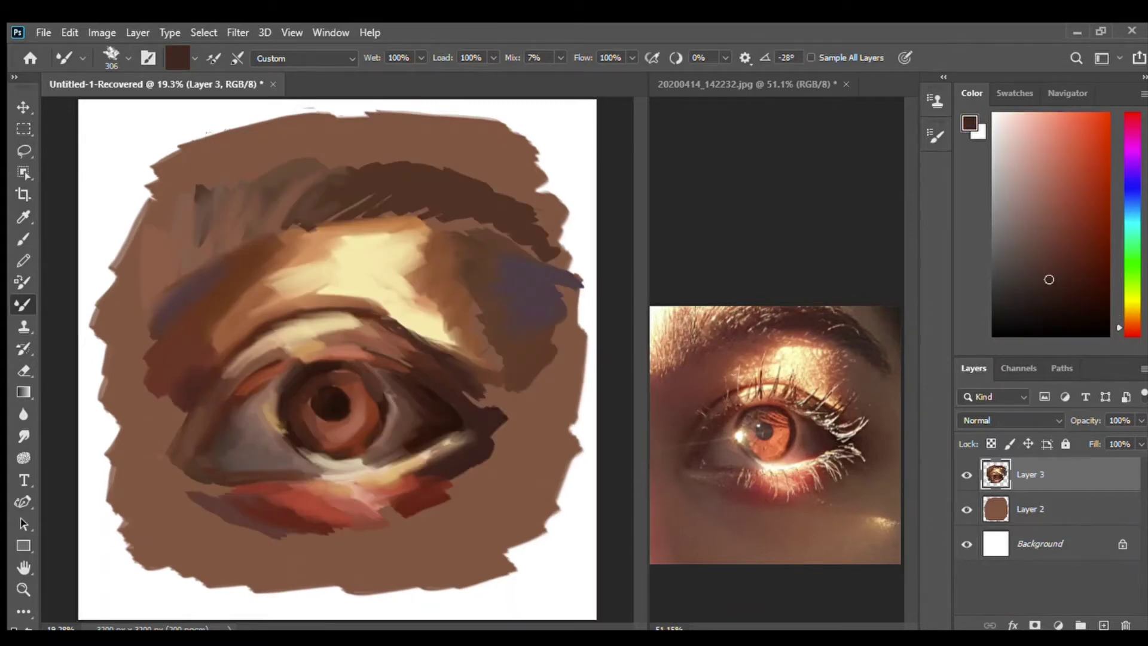
{"action": "left_click", "coordinate": [378, 376], "text": "alt"}
{"action": "left_click_drag", "start_coordinate": [380, 371], "coordinate": [372, 442]}
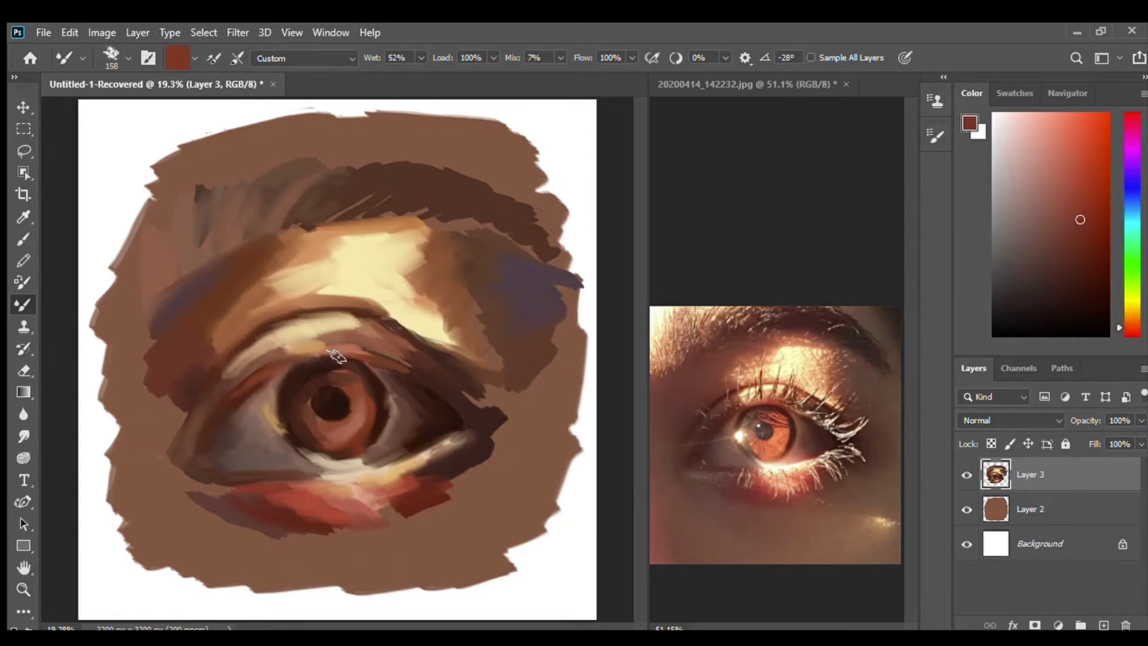
- Sweep dark and orange-brown strokes over the upper eyelid and brow, with faint lower-left skin strokes
{"action": "left_click", "coordinate": [167, 479], "text": "alt"}
{"action": "left_click_drag", "start_coordinate": [197, 454], "coordinate": [149, 538]}
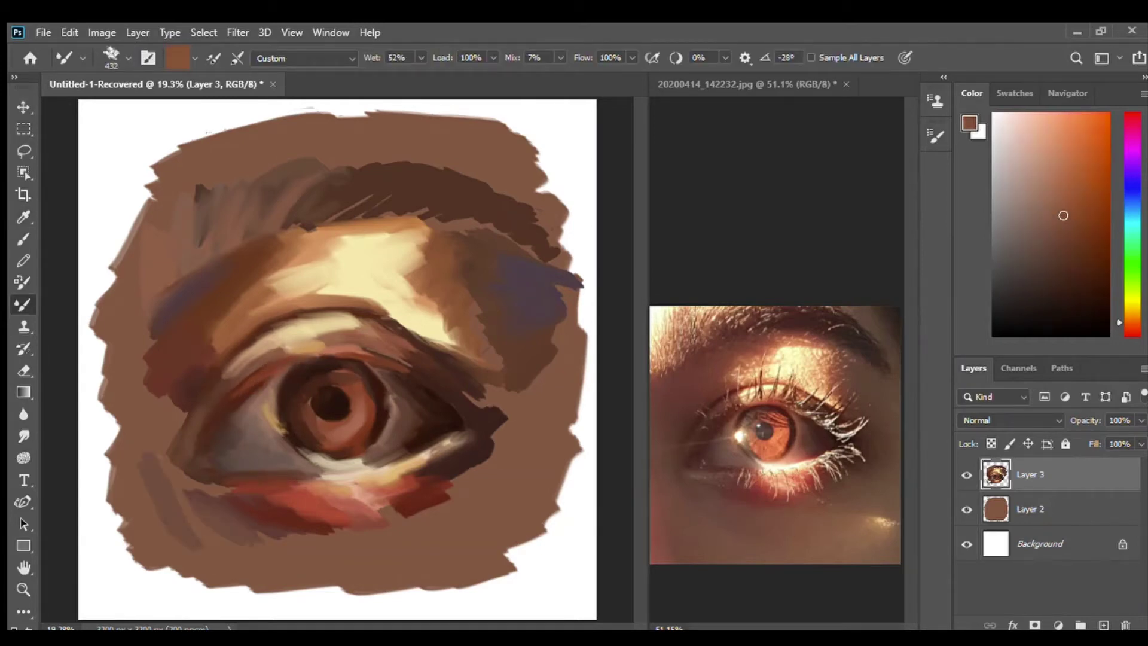
{"action": "mouse_move", "coordinate": [329, 230]}
{"action": "left_mouse_down"}
{"action": "mouse_move", "coordinate": [198, 269]}
{"action": "mouse_move", "coordinate": [104, 335]}
{"action": "left_mouse_up"}
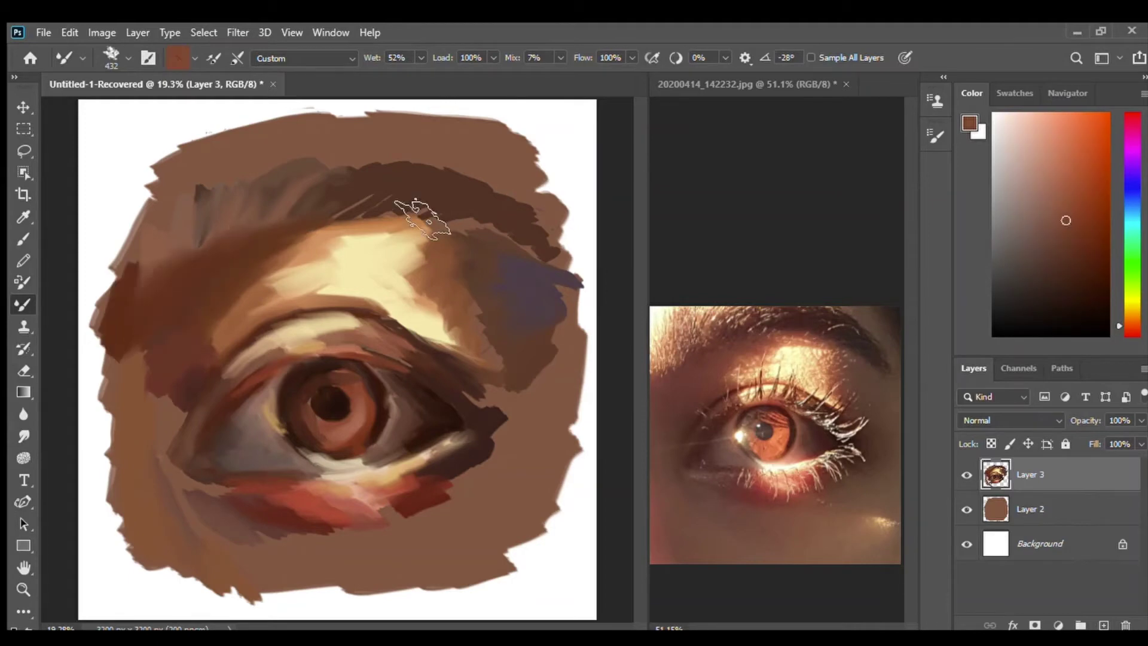
{"action": "mouse_move", "coordinate": [329, 239]}
{"action": "left_mouse_down"}
{"action": "mouse_move", "coordinate": [287, 278]}
{"action": "mouse_move", "coordinate": [448, 257]}
{"action": "left_mouse_up"}
{"action": "left_click", "coordinate": [512, 303], "text": "alt"}
{"action": "left_click_drag", "start_coordinate": [508, 353], "coordinate": [437, 287]}
{"action": "left_click_drag", "start_coordinate": [335, 239], "coordinate": [227, 299]}
- Darken the skin's left side and cover the blue patch by the brow with brown
{"action": "left_click_drag", "start_coordinate": [179, 398], "coordinate": [150, 439]}
{"action": "left_click_drag", "start_coordinate": [149, 281], "coordinate": [266, 212]}
{"action": "left_click_drag", "start_coordinate": [158, 341], "coordinate": [105, 455]}
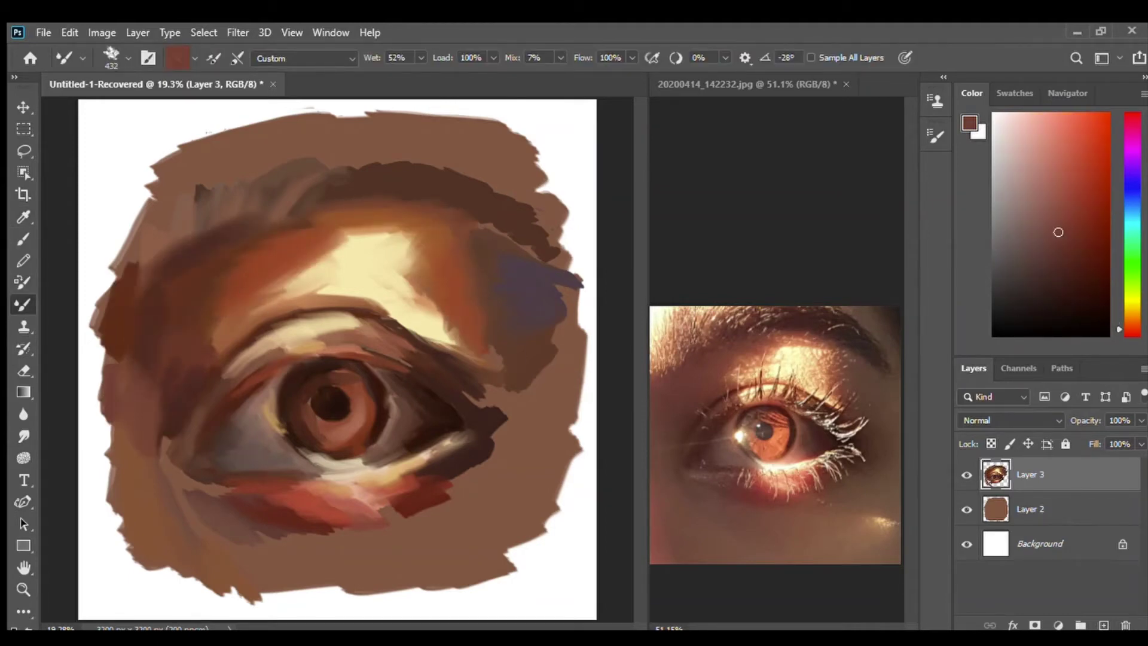
{"action": "left_click_drag", "start_coordinate": [239, 302], "coordinate": [197, 359]}
{"action": "left_click_drag", "start_coordinate": [448, 257], "coordinate": [538, 239]}
{"action": "left_click_drag", "start_coordinate": [455, 479], "coordinate": [514, 395]}
{"action": "mouse_move", "coordinate": [484, 473]}
{"action": "left_mouse_down"}
{"action": "mouse_move", "coordinate": [592, 311]}
{"action": "mouse_move", "coordinate": [502, 257]}
{"action": "left_mouse_up"}
- Fill the lower skin with tan and brown strokes, darkening the lower-right
{"action": "left_click", "coordinate": [536, 419], "text": "alt"}
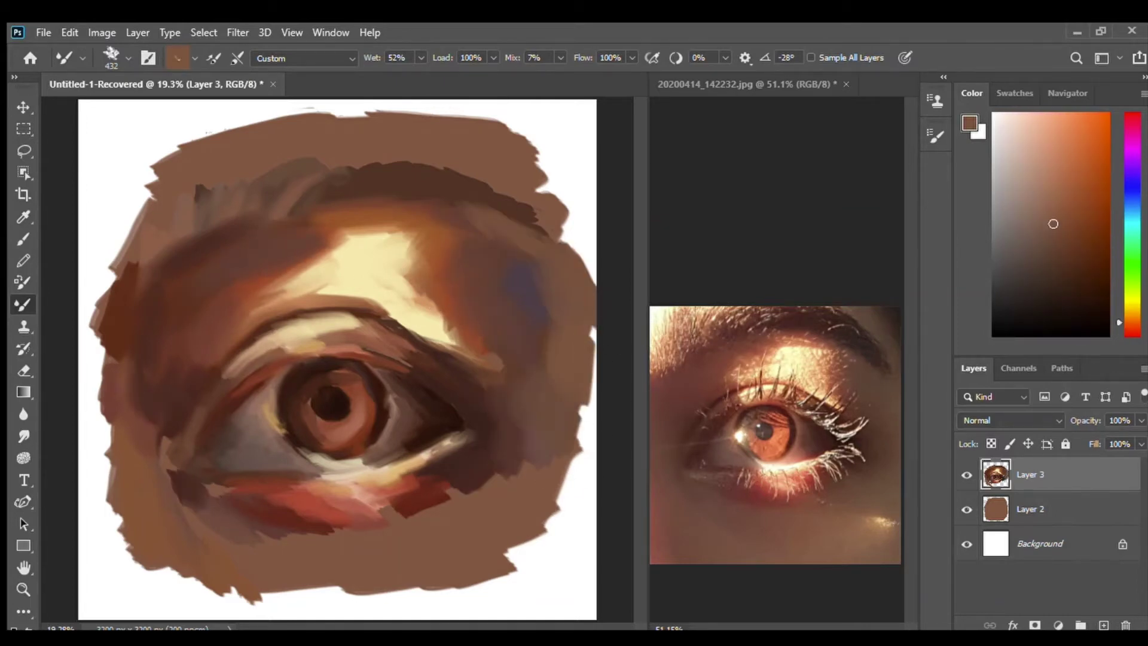
{"action": "mouse_move", "coordinate": [123, 371]}
{"action": "left_mouse_down"}
{"action": "mouse_move", "coordinate": [117, 550]}
{"action": "mouse_move", "coordinate": [149, 592]}
{"action": "left_mouse_up"}
{"action": "left_click_drag", "start_coordinate": [389, 538], "coordinate": [478, 502]}
{"action": "left_click_drag", "start_coordinate": [419, 598], "coordinate": [544, 508]}
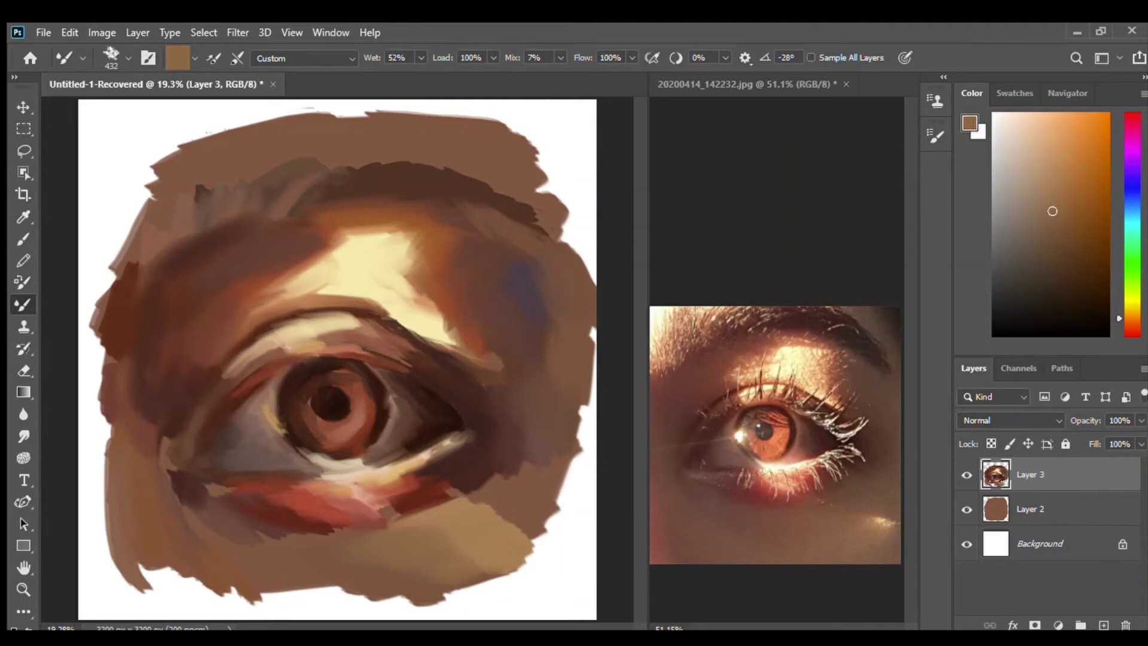
{"action": "left_click", "coordinate": [191, 532], "text": "alt"}
{"action": "left_click_drag", "start_coordinate": [191, 532], "coordinate": [290, 601]}
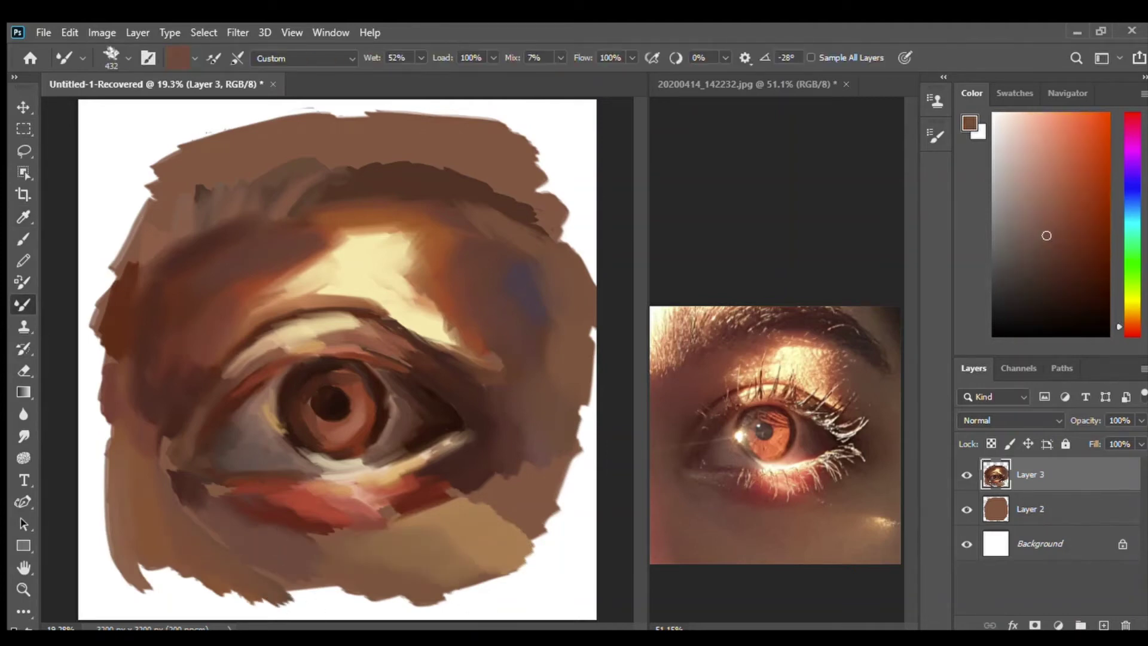
{"action": "left_click", "coordinate": [322, 589], "text": "alt"}
{"action": "left_click_drag", "start_coordinate": [454, 485], "coordinate": [586, 538]}
- Sample tan, golden, reddish and very dark brown tones from the painting
{"action": "left_click", "coordinate": [188, 487], "text": "alt"}
{"action": "left_click", "coordinate": [380, 329], "text": "alt"}
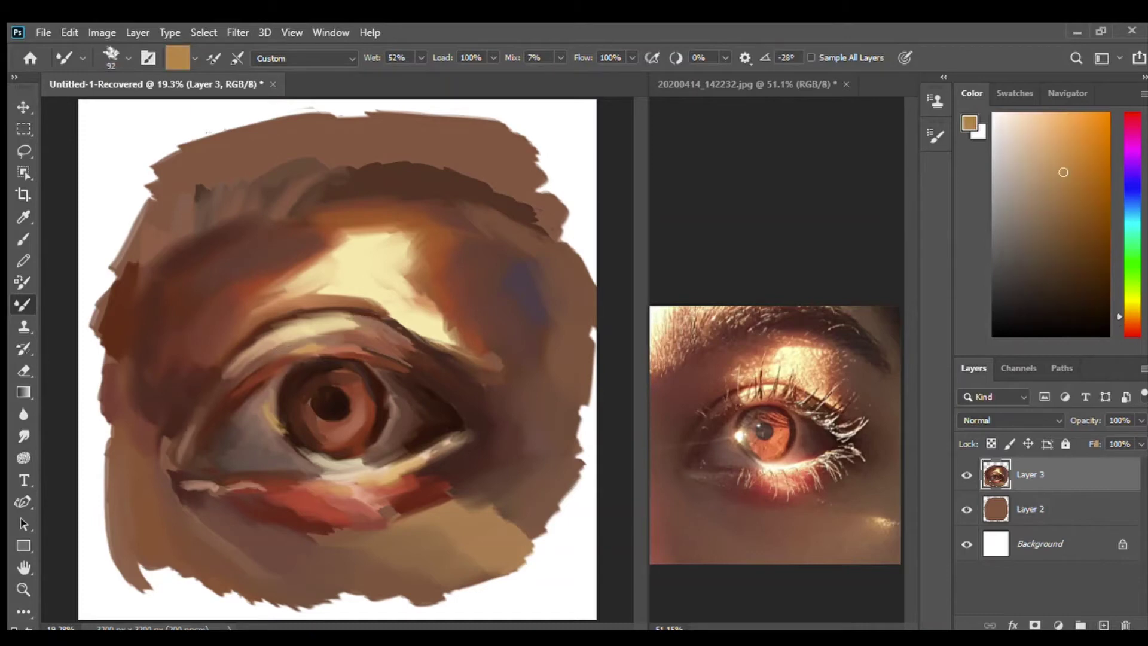
{"action": "left_click", "coordinate": [169, 454], "text": "alt"}
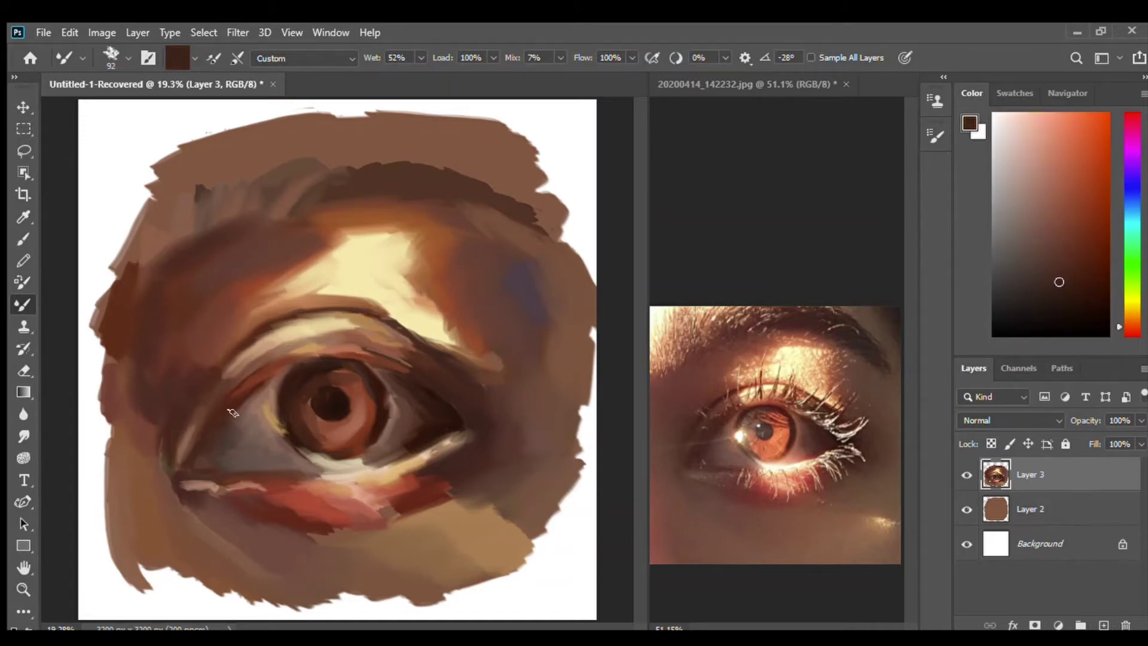
{"action": "left_click", "coordinate": [170, 475], "text": "alt"}
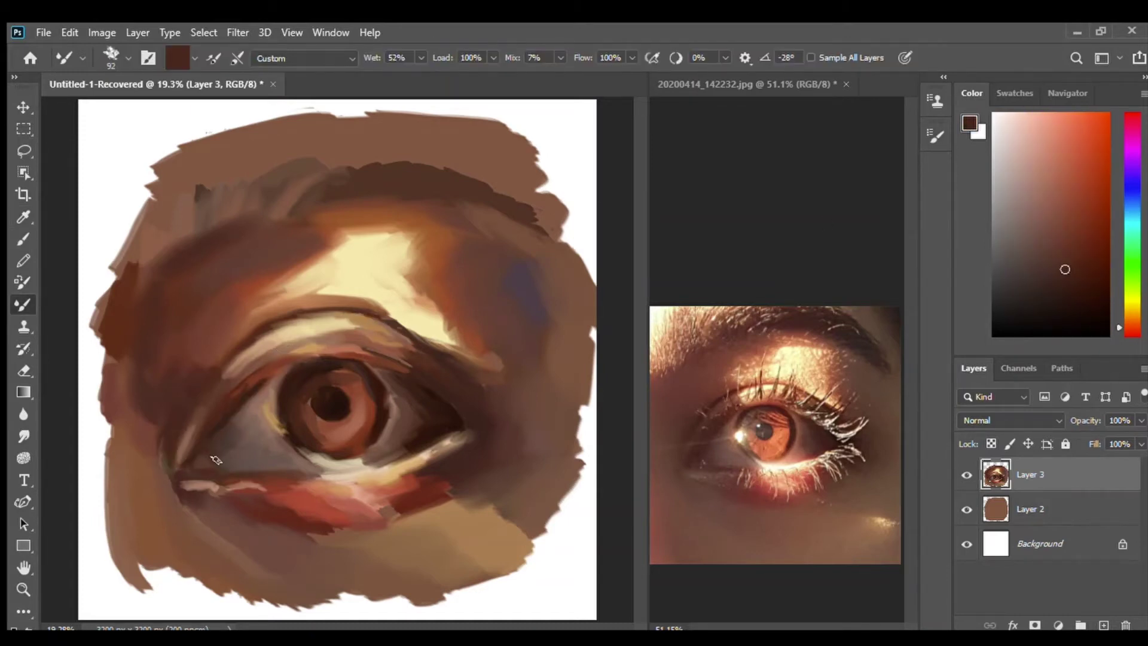
{"action": "left_click", "coordinate": [199, 400], "text": "alt"}
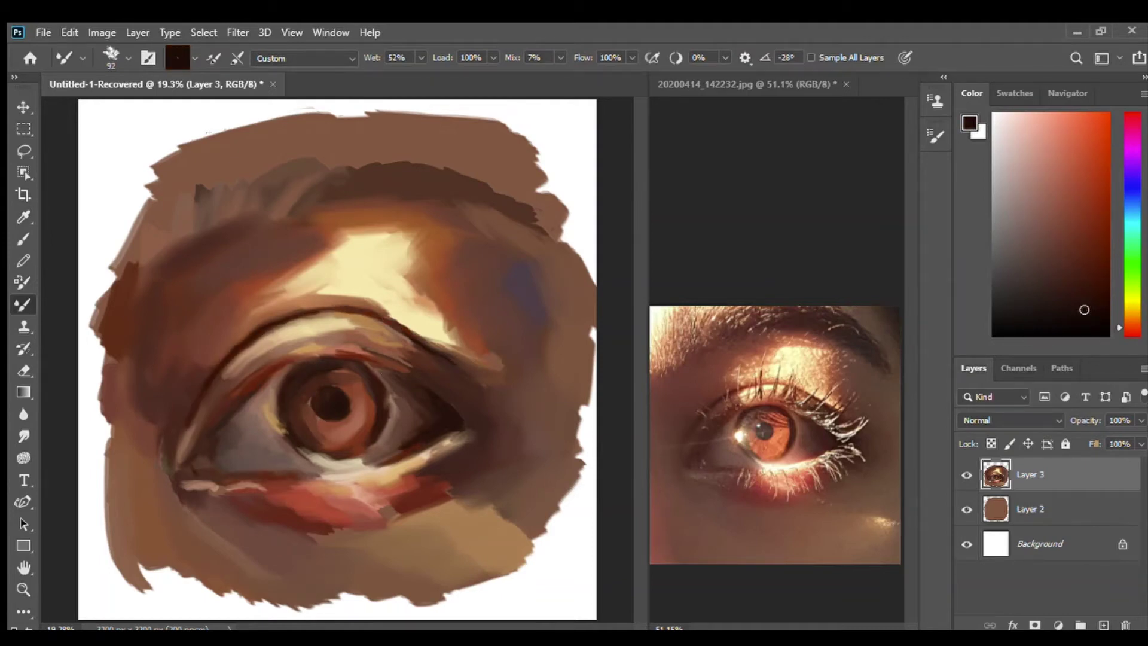
- Check the whole painting in the Navigator, then redraw the upper eyelid line in dark brown
{"action": "left_click", "coordinate": [1068, 92]}
{"action": "left_click", "coordinate": [971, 93]}
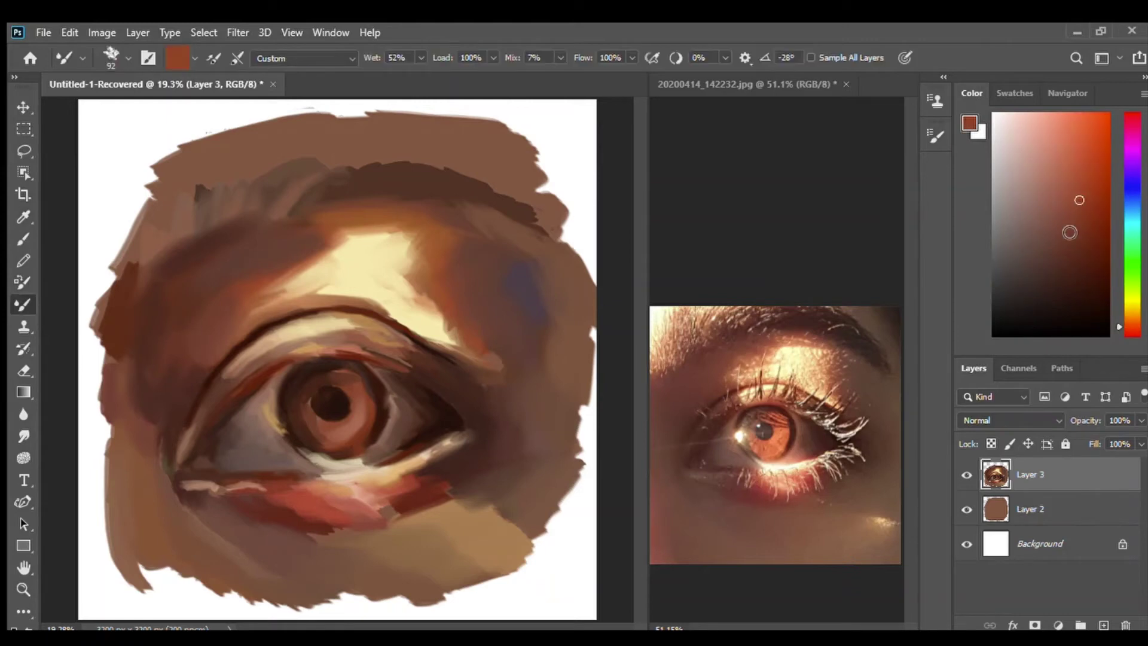
{"action": "left_click", "coordinate": [184, 410], "text": "alt"}
{"action": "left_click_drag", "start_coordinate": [183, 410], "coordinate": [236, 346]}
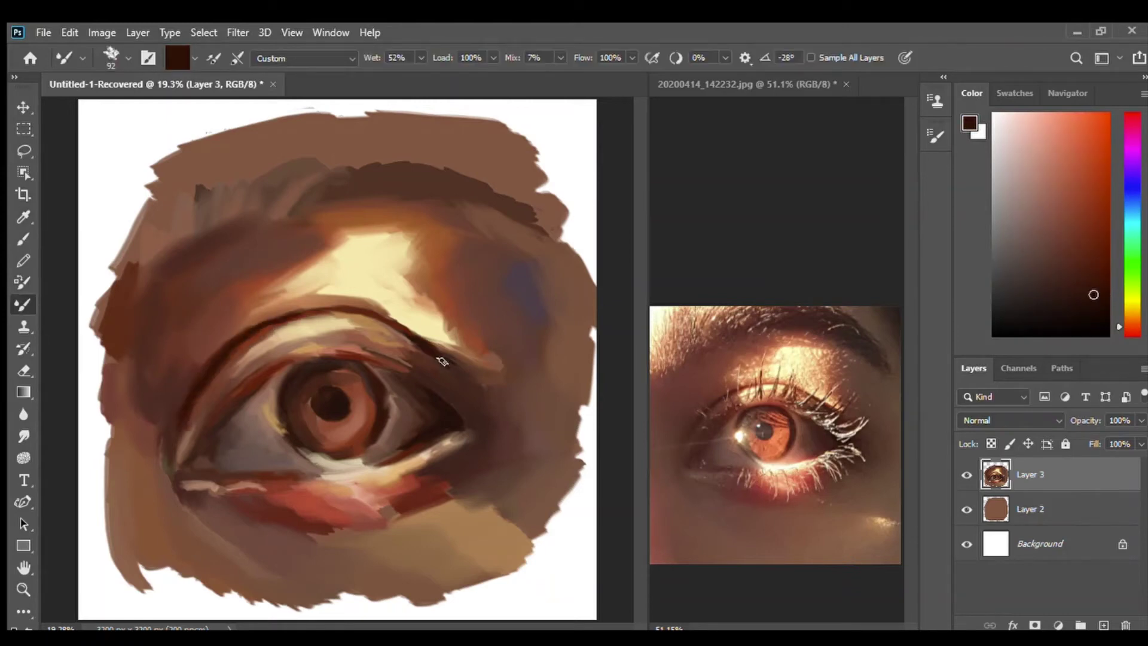
- Sample reddish browns, pinks and dark browns to refine the lid fold and lower lid
{"action": "left_click", "coordinate": [233, 364], "text": "alt"}
{"action": "left_click", "coordinate": [323, 348], "text": "alt"}
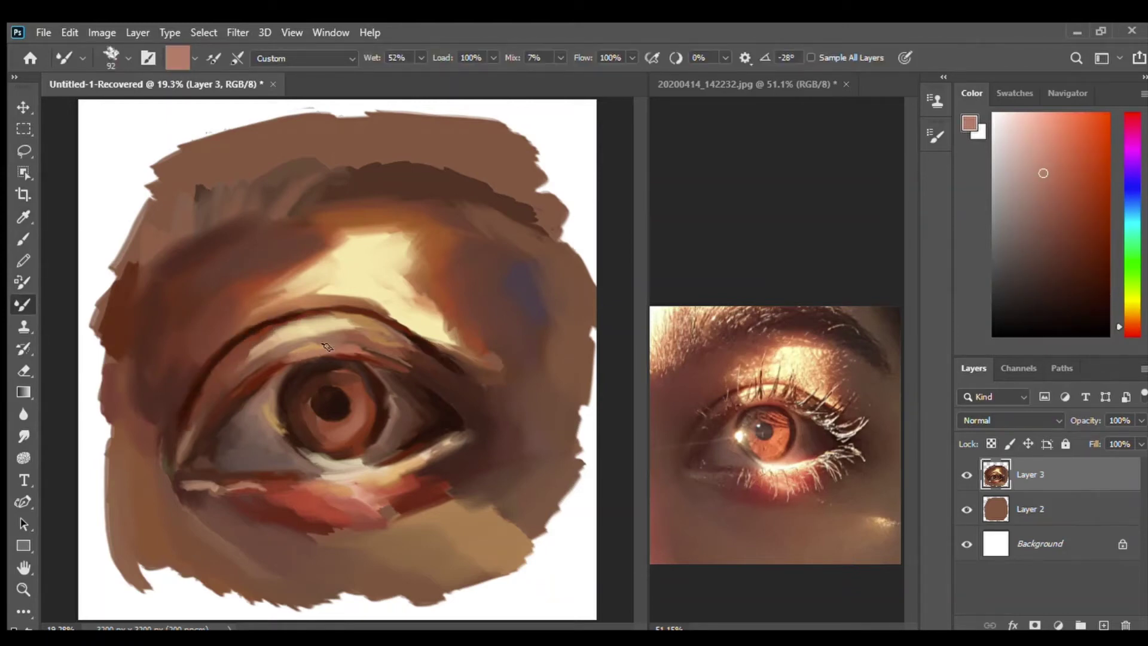
{"action": "left_click", "coordinate": [321, 353], "text": "alt"}
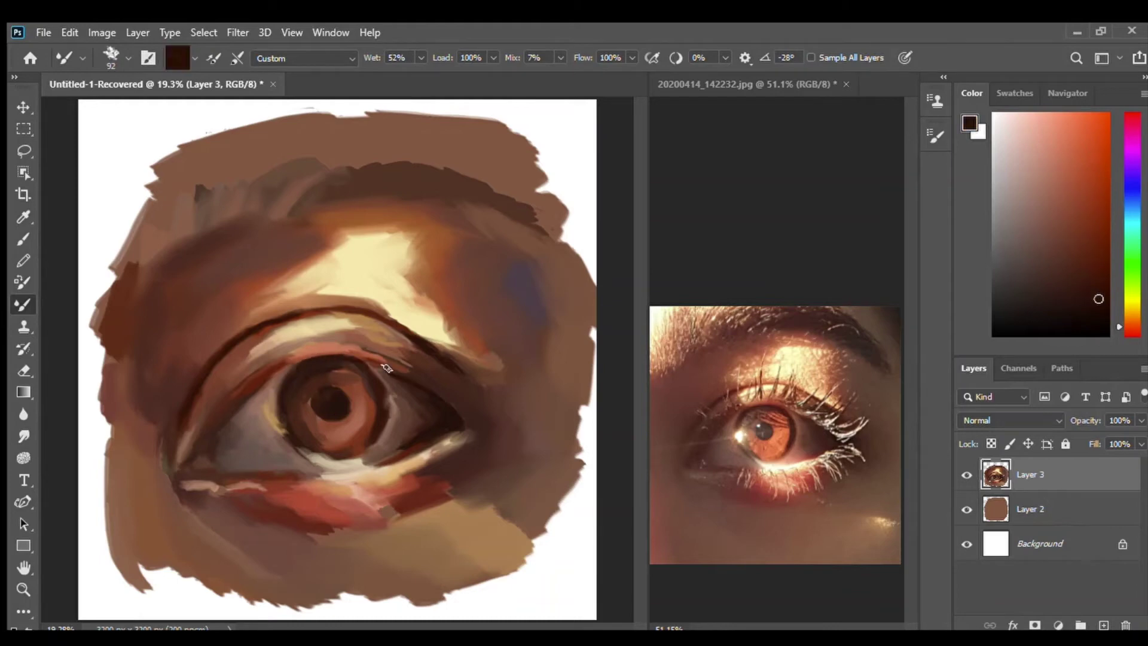
{"action": "left_click", "coordinate": [209, 462], "text": "alt"}
{"action": "left_click", "coordinate": [239, 492], "text": "alt"}
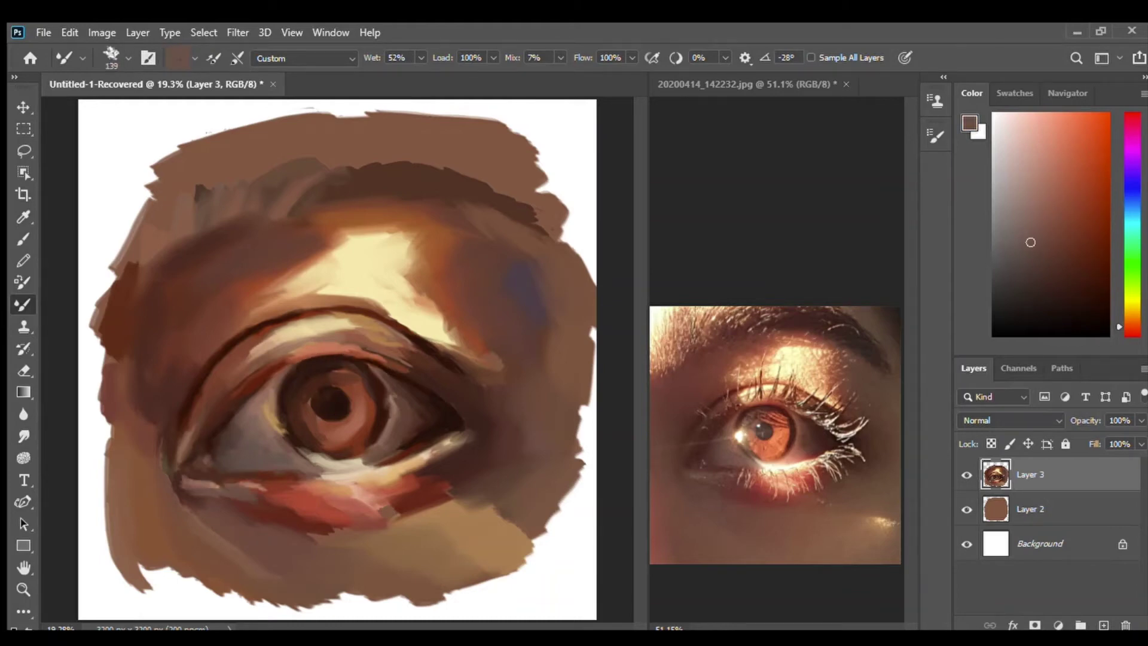
{"action": "left_click", "coordinate": [352, 488], "text": "alt"}
{"action": "left_click", "coordinate": [263, 514], "text": "alt"}
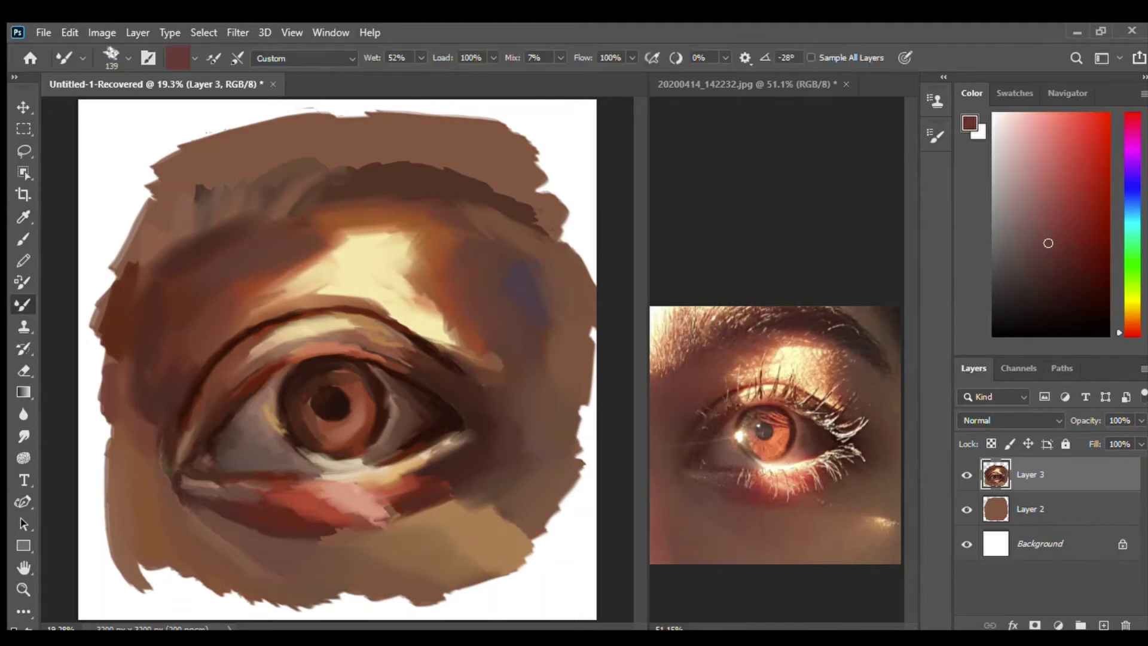
- Paint light pink along the lower lid, a touch of gold, and tan over the lower-right cheek
{"action": "left_click", "coordinate": [359, 506], "text": "alt"}
{"action": "mouse_move", "coordinate": [305, 509]}
{"action": "left_mouse_down"}
{"action": "mouse_move", "coordinate": [365, 499]}
{"action": "mouse_move", "coordinate": [418, 453]}
{"action": "left_mouse_up"}
{"action": "left_click", "coordinate": [777, 359], "text": "alt"}
{"action": "left_click", "coordinate": [442, 520], "text": "alt"}
{"action": "mouse_move", "coordinate": [383, 520]}
{"action": "left_mouse_down"}
{"action": "mouse_move", "coordinate": [473, 508]}
{"action": "mouse_move", "coordinate": [526, 526]}
{"action": "mouse_move", "coordinate": [544, 508]}
{"action": "left_mouse_up"}
- Darken the outer eye corner and the upper right area with dark red-brown strokes
{"action": "left_click_drag", "start_coordinate": [577, 258], "coordinate": [505, 159]}
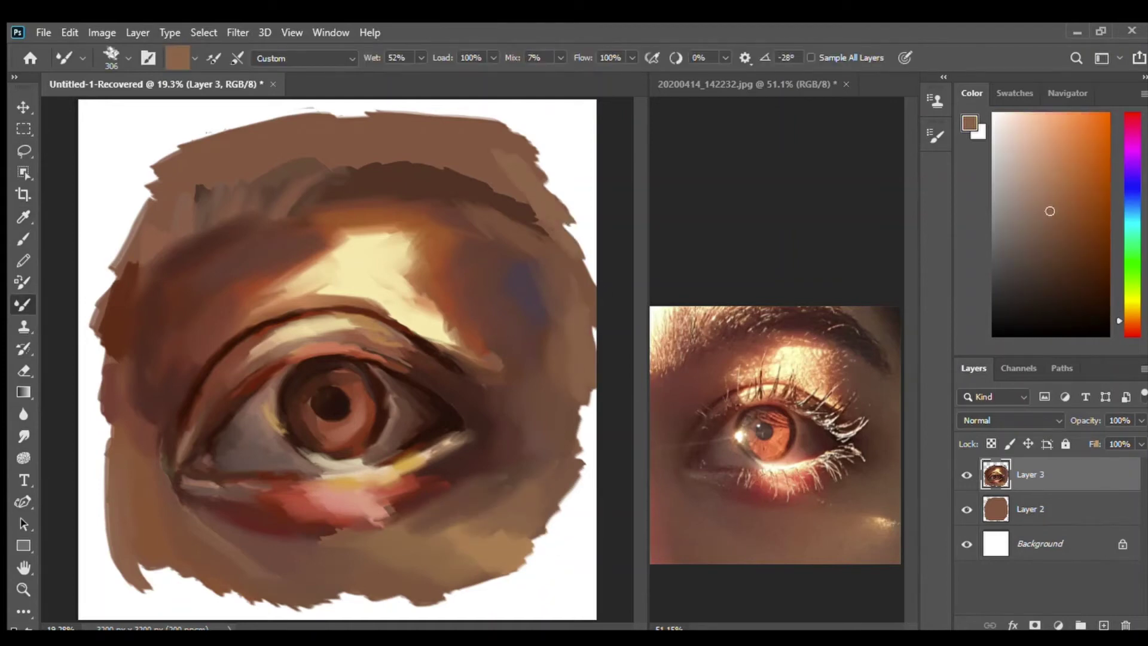
{"action": "left_click", "coordinate": [571, 239], "text": "alt"}
{"action": "left_click_drag", "start_coordinate": [523, 401], "coordinate": [466, 421]}
{"action": "mouse_move", "coordinate": [472, 371]}
{"action": "left_mouse_down"}
{"action": "mouse_move", "coordinate": [461, 467]}
{"action": "mouse_move", "coordinate": [520, 363]}
{"action": "mouse_move", "coordinate": [467, 322]}
{"action": "left_mouse_up"}
{"action": "left_click_drag", "start_coordinate": [532, 221], "coordinate": [466, 263]}
- Repaint and brighten the highlight above the eye in pale cream
{"action": "left_click", "coordinate": [449, 293], "text": "alt"}
{"action": "mouse_move", "coordinate": [463, 338]}
{"action": "left_mouse_down"}
{"action": "mouse_move", "coordinate": [412, 263]}
{"action": "mouse_move", "coordinate": [452, 335]}
{"action": "left_mouse_up"}
{"action": "left_click", "coordinate": [383, 251], "text": "alt"}
{"action": "left_click_drag", "start_coordinate": [395, 290], "coordinate": [344, 261]}
{"action": "left_click", "coordinate": [325, 224], "text": "alt"}
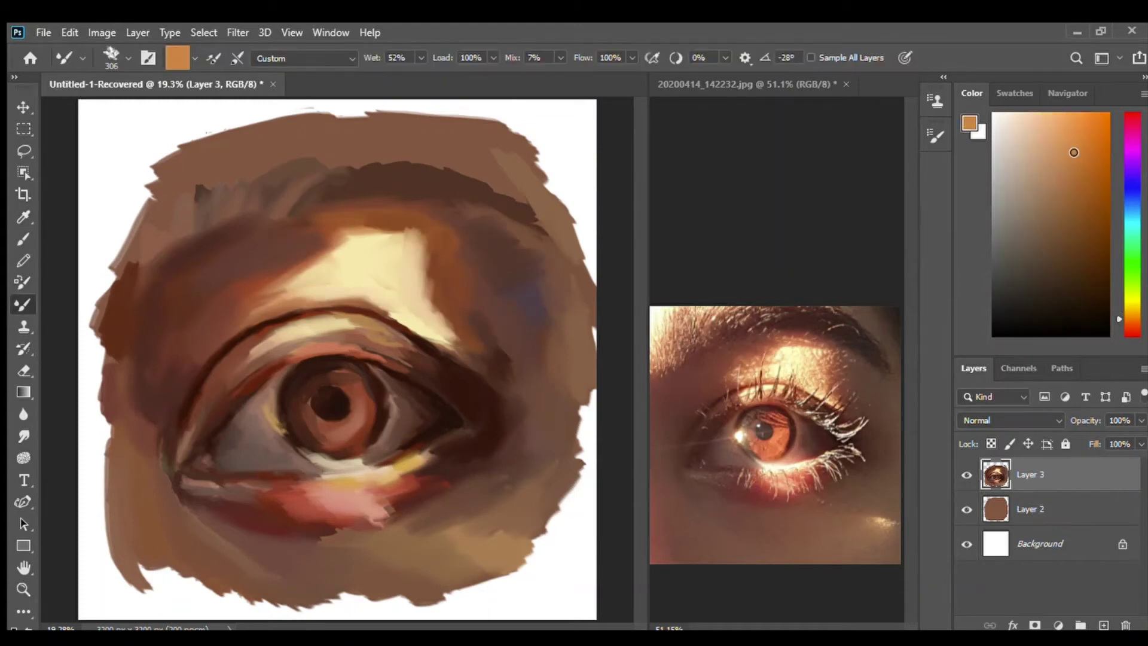
{"action": "left_click_drag", "start_coordinate": [442, 251], "coordinate": [454, 335]}
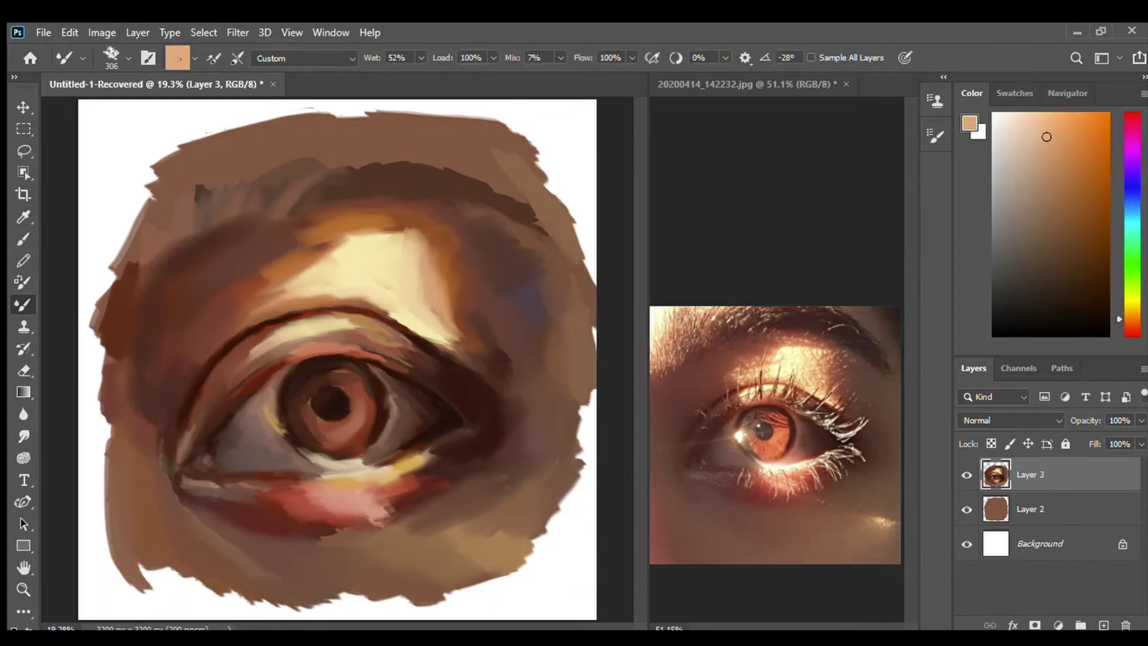
{"action": "left_click_drag", "start_coordinate": [359, 239], "coordinate": [275, 286]}
{"action": "left_click", "coordinate": [371, 242], "text": "alt"}
{"action": "left_click_drag", "start_coordinate": [383, 233], "coordinate": [323, 254]}
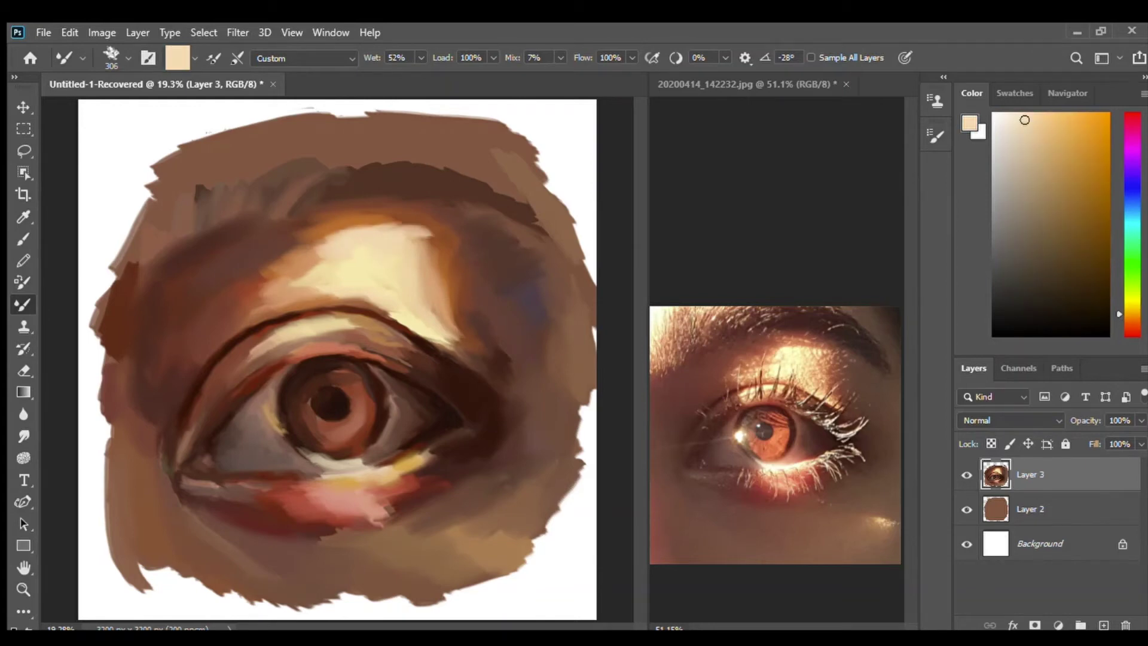
- Add saturated orange-red strokes under the eye and along the left edge
{"action": "left_click_drag", "start_coordinate": [1119, 314], "coordinate": [1119, 326]}
{"action": "left_click", "coordinate": [1089, 117]}
{"action": "left_click_drag", "start_coordinate": [278, 508], "coordinate": [332, 487]}
{"action": "left_click_drag", "start_coordinate": [380, 487], "coordinate": [422, 466]}
{"action": "left_click_drag", "start_coordinate": [117, 479], "coordinate": [126, 585]}
{"action": "left_click_drag", "start_coordinate": [102, 436], "coordinate": [108, 538]}
- Paint darker reddish brown across the brow and along both edges of the brow highlight
{"action": "left_click", "coordinate": [365, 206], "text": "alt"}
{"action": "left_click_drag", "start_coordinate": [361, 204], "coordinate": [448, 206]}
{"action": "left_click_drag", "start_coordinate": [454, 257], "coordinate": [473, 329]}
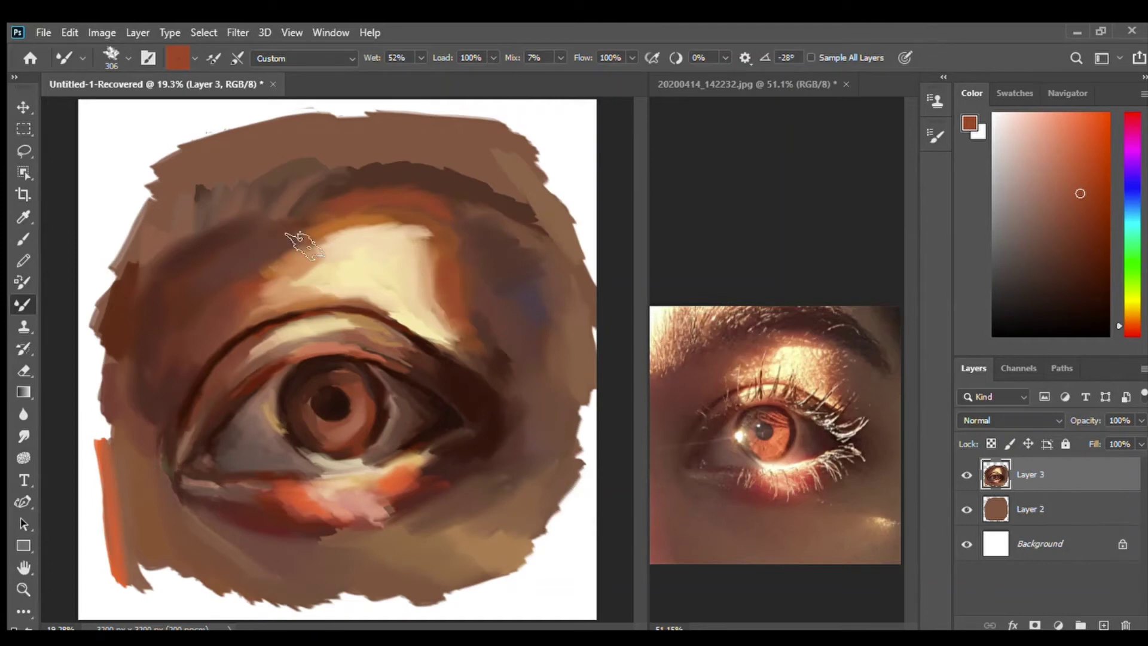
{"action": "left_click_drag", "start_coordinate": [239, 275], "coordinate": [299, 248]}
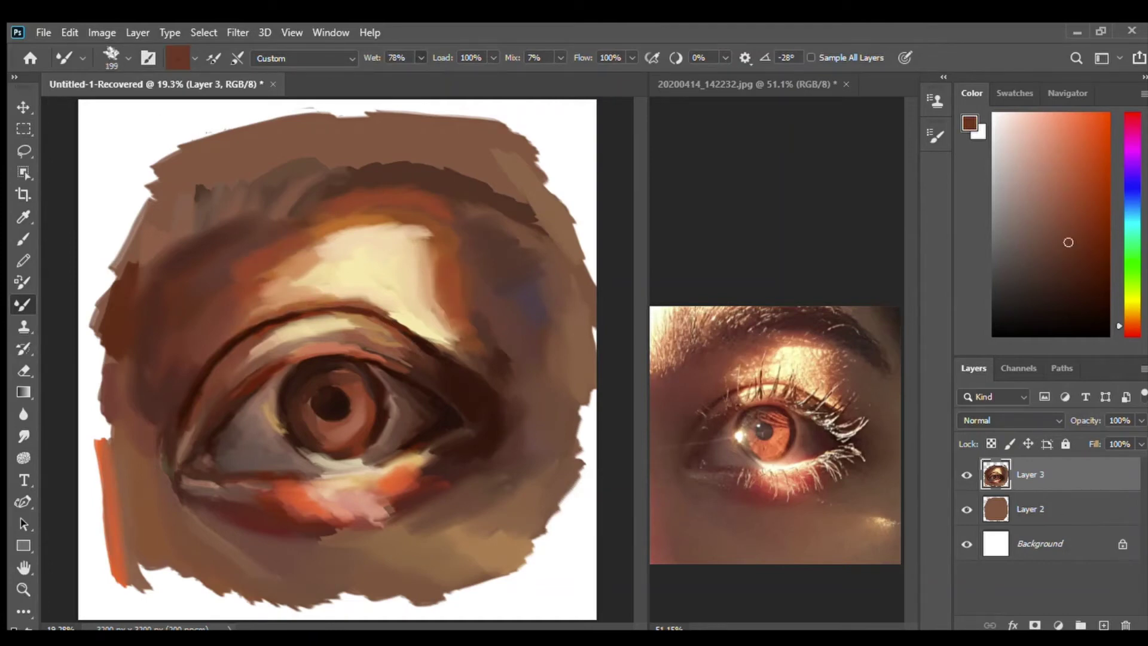
- Paint golden cream along the upper lid and add a light cream stroke at lower right
{"action": "left_click", "coordinate": [346, 281], "text": "alt"}
{"action": "mouse_move", "coordinate": [251, 365]}
{"action": "left_mouse_down"}
{"action": "mouse_move", "coordinate": [304, 335]}
{"action": "mouse_move", "coordinate": [379, 346]}
{"action": "left_mouse_up"}
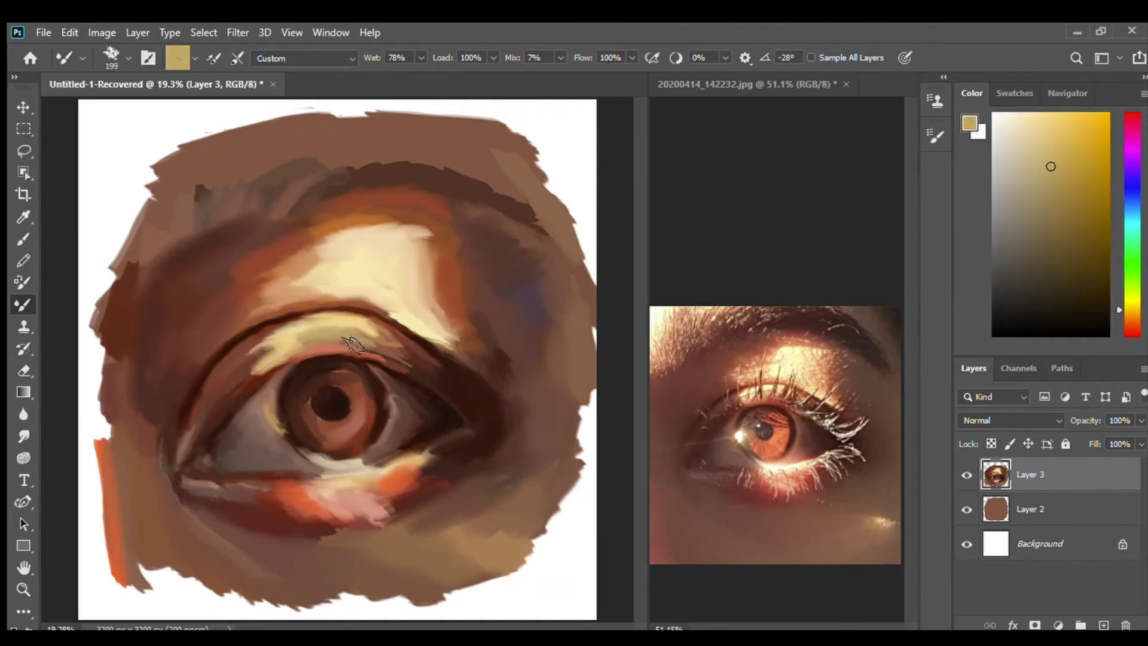
{"action": "left_click", "coordinate": [1032, 112]}
{"action": "left_click_drag", "start_coordinate": [514, 553], "coordinate": [483, 548]}
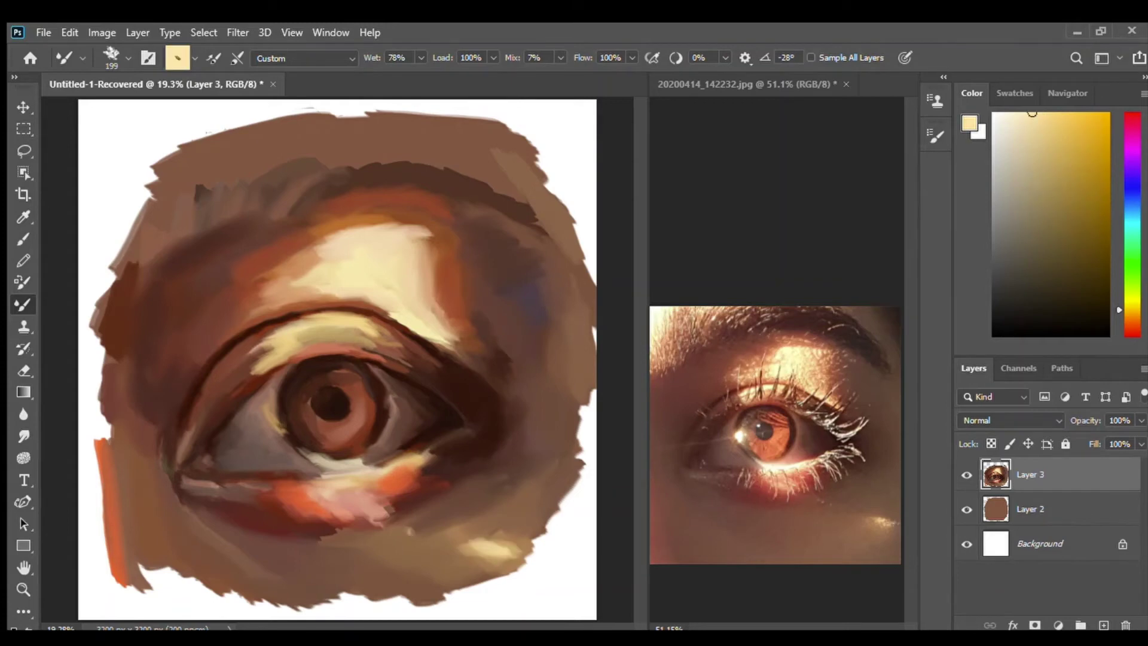
- Brighten the right side of the iris with orange, then sample browns and a pinkish white
{"action": "left_click", "coordinate": [287, 497], "text": "alt"}
{"action": "left_click_drag", "start_coordinate": [377, 373], "coordinate": [359, 437]}
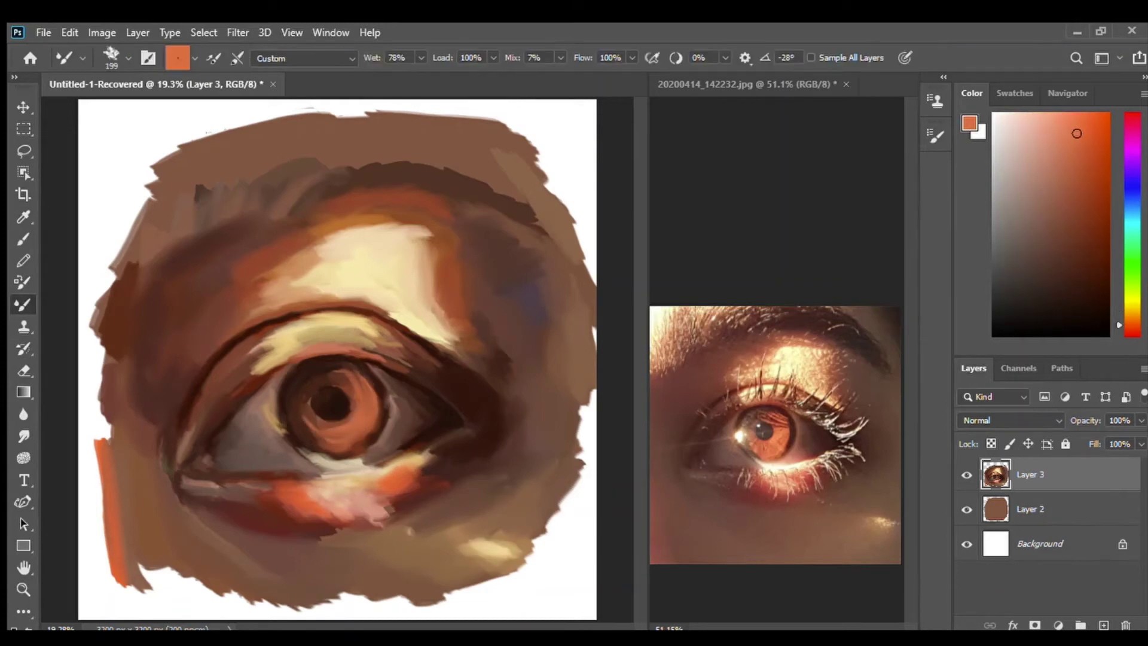
{"action": "left_click", "coordinate": [364, 403], "text": "alt"}
{"action": "left_click", "coordinate": [290, 400], "text": "alt"}
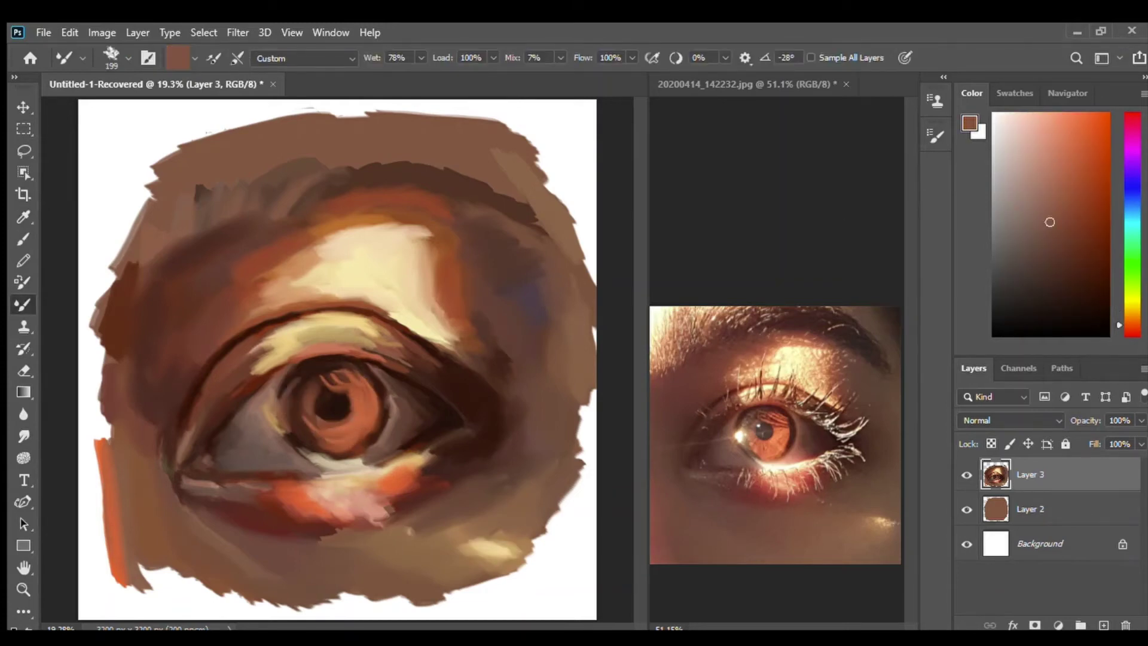
{"action": "left_click", "coordinate": [359, 466], "text": "alt"}
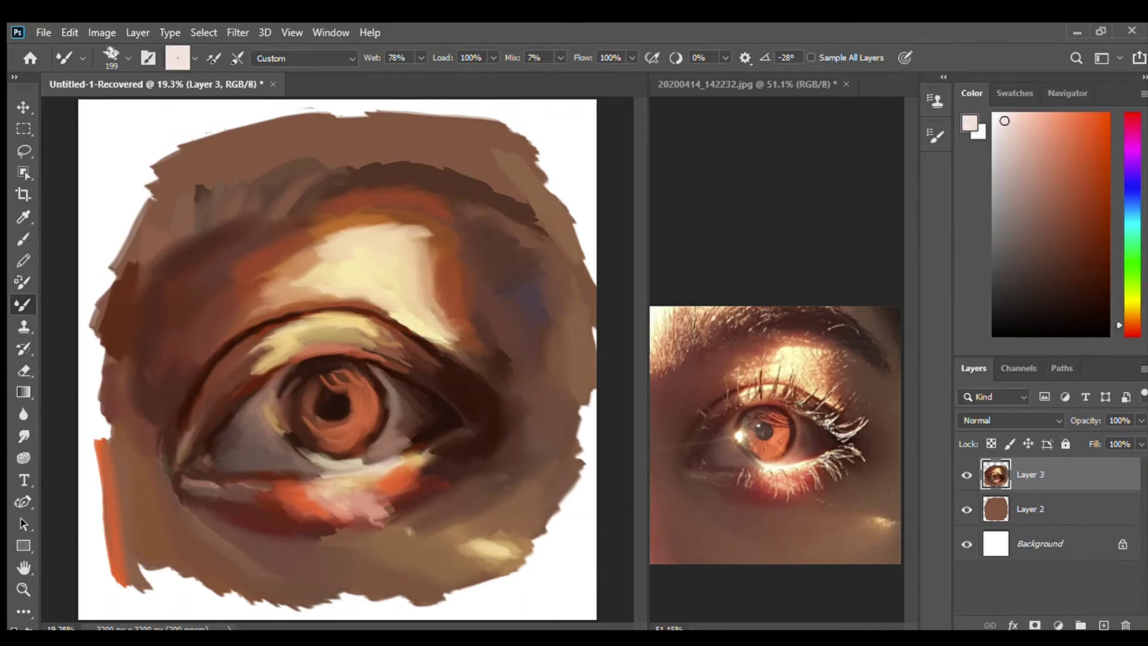
{"action": "left_click", "coordinate": [358, 526], "text": "alt"}
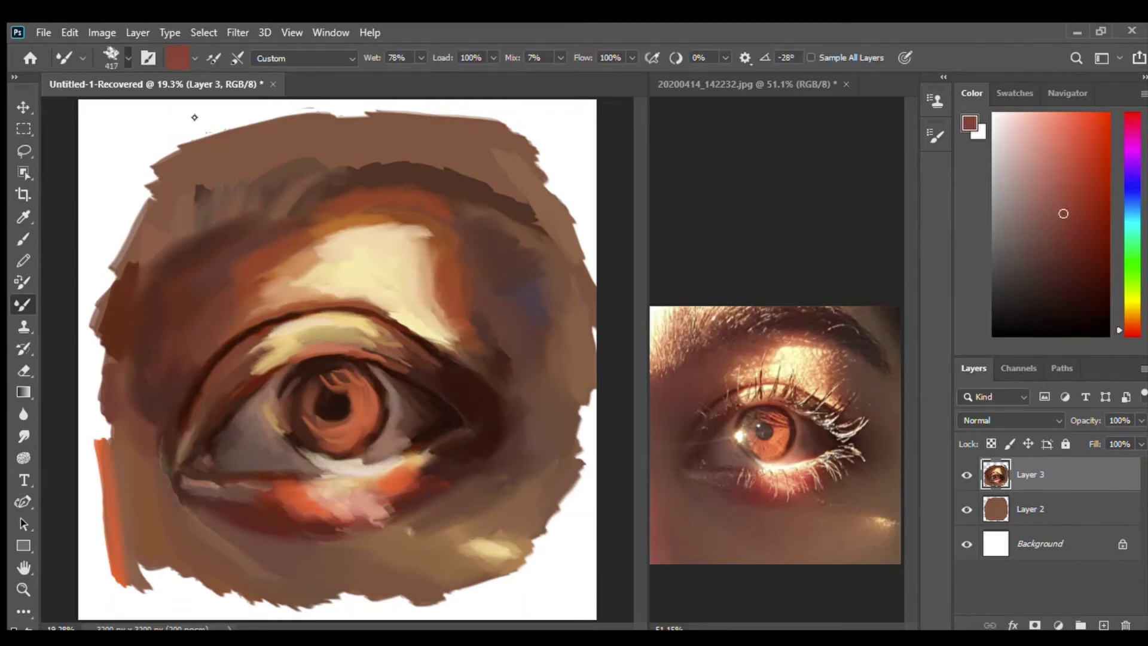
- Cover the top of the brow highlight with pale peach
{"action": "left_click", "coordinate": [302, 221], "text": "alt"}
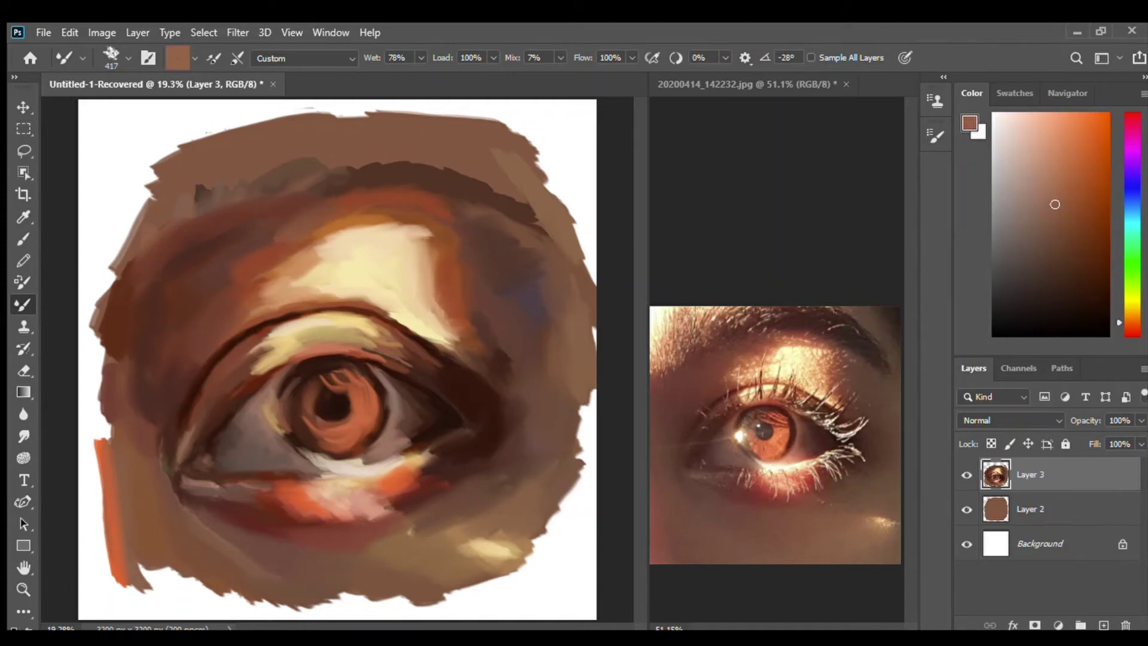
{"action": "left_click", "coordinate": [442, 279], "text": "alt"}
{"action": "mouse_move", "coordinate": [299, 233]}
{"action": "left_mouse_down"}
{"action": "mouse_move", "coordinate": [392, 223]}
{"action": "mouse_move", "coordinate": [454, 239]}
{"action": "left_mouse_up"}
{"action": "left_click", "coordinate": [430, 251], "text": "alt"}
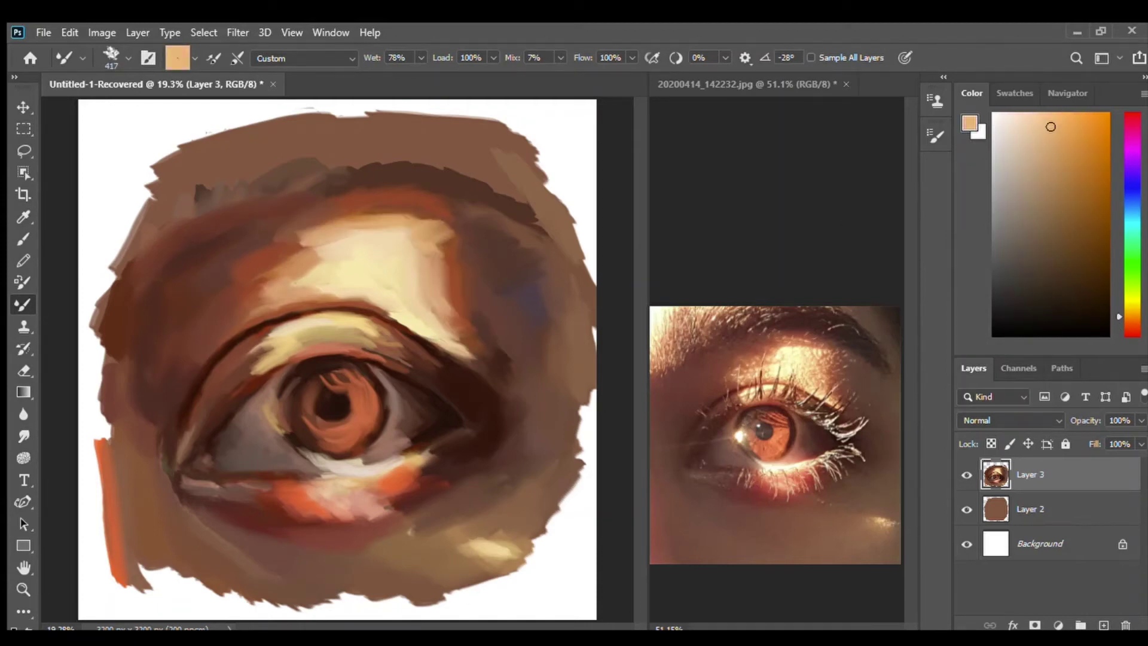
- Enlarge the brush and try dark reddish brown, salmon, near-black and browns, settling on dark red
{"action": "left_click", "coordinate": [281, 334], "text": "alt"}
{"action": "key", "text": "bracketright"}
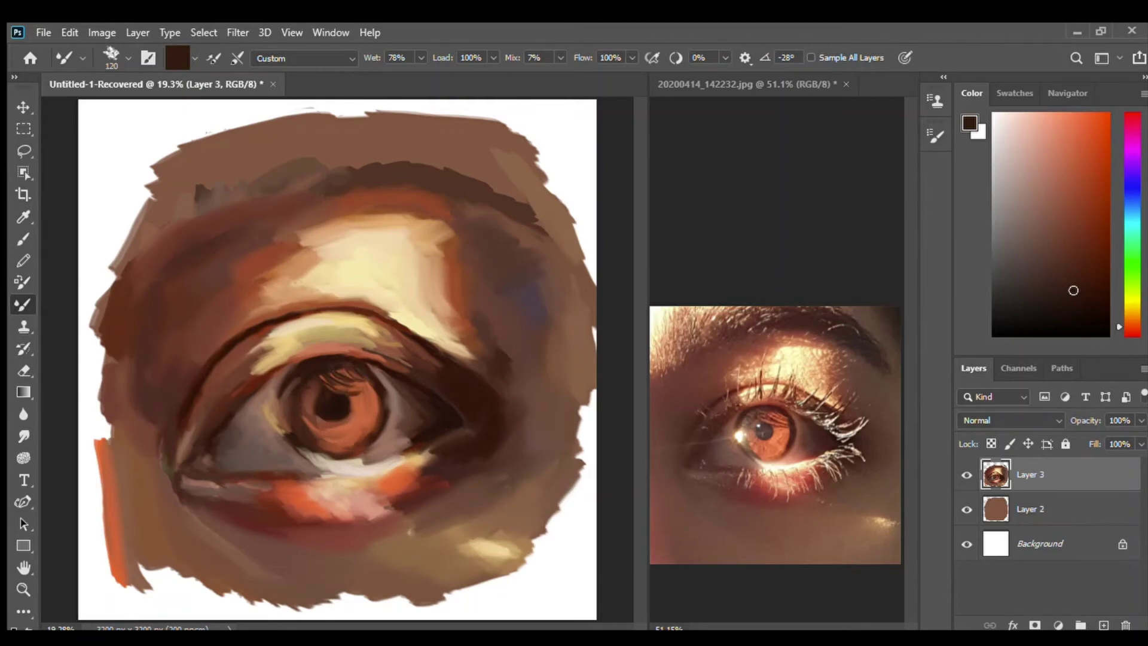
{"action": "left_click", "coordinate": [358, 423], "text": "alt"}
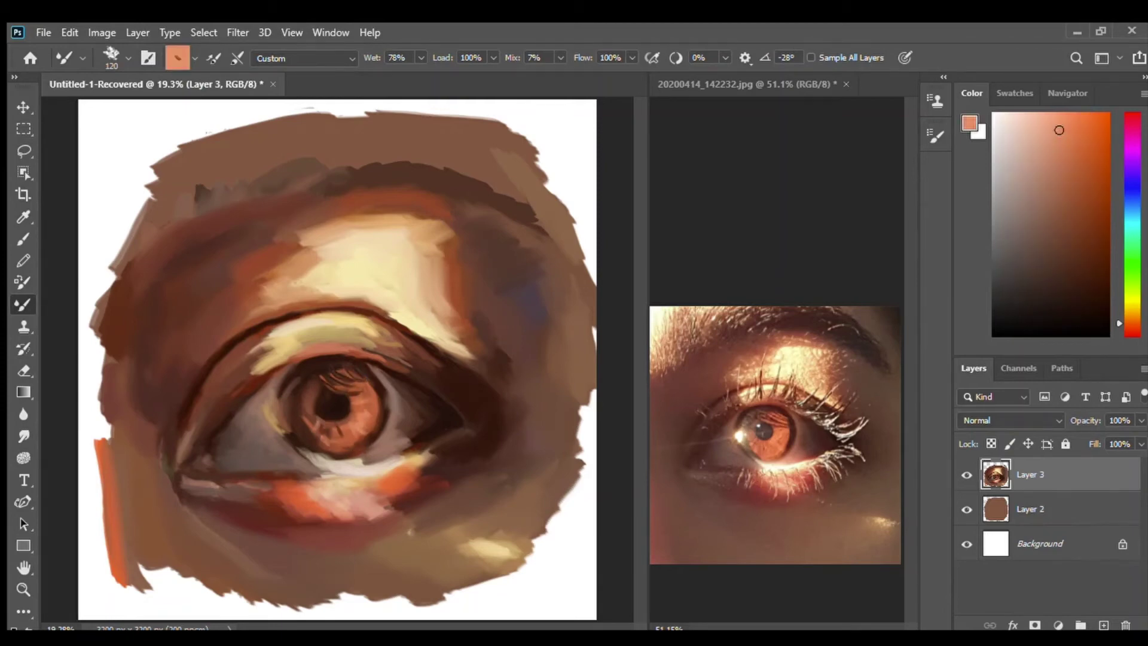
{"action": "left_click", "coordinate": [333, 413], "text": "alt"}
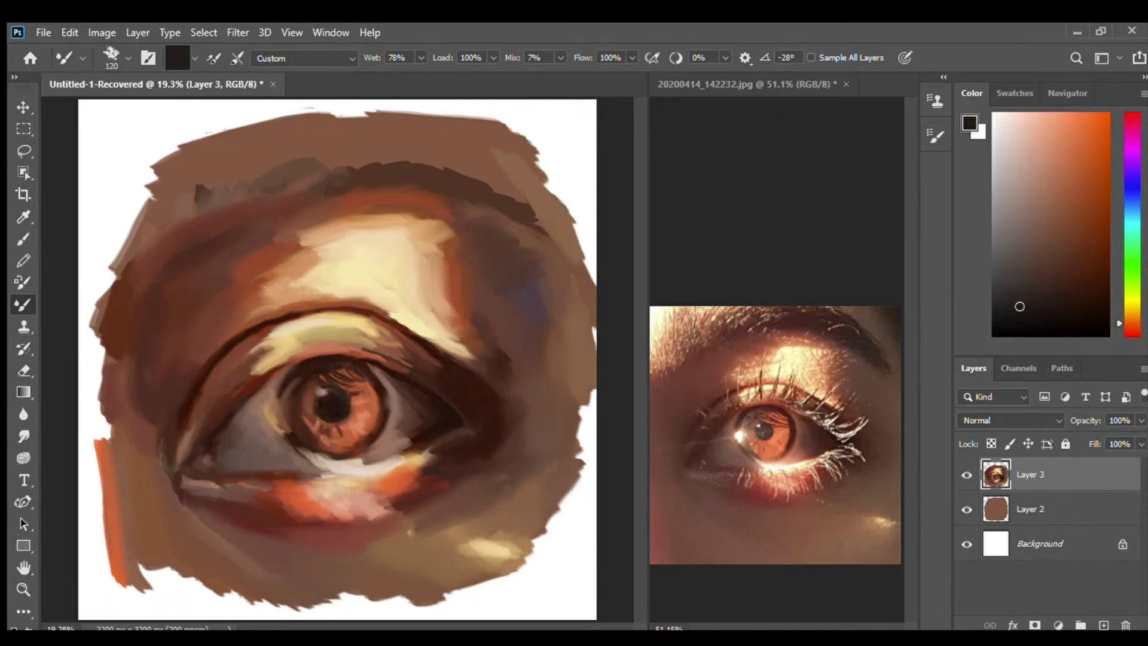
{"action": "left_click", "coordinate": [335, 149], "text": "alt"}
{"action": "left_click", "coordinate": [387, 410], "text": "alt"}
{"action": "left_click_drag", "start_coordinate": [1039, 260], "coordinate": [1098, 232]}
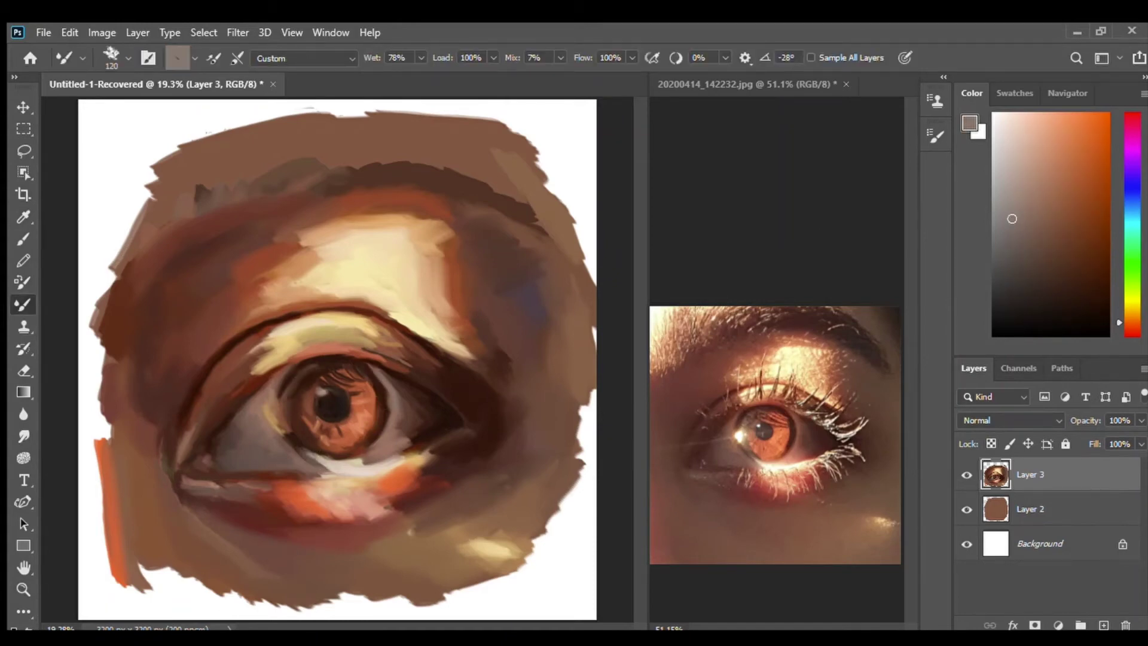
- Dab a warm near-white highlight at the eye's inner corner, then sample peach and reddish-brown tones
{"action": "left_click", "coordinate": [281, 413], "text": "alt"}
{"action": "left_click_drag", "start_coordinate": [287, 401], "coordinate": [269, 430]}
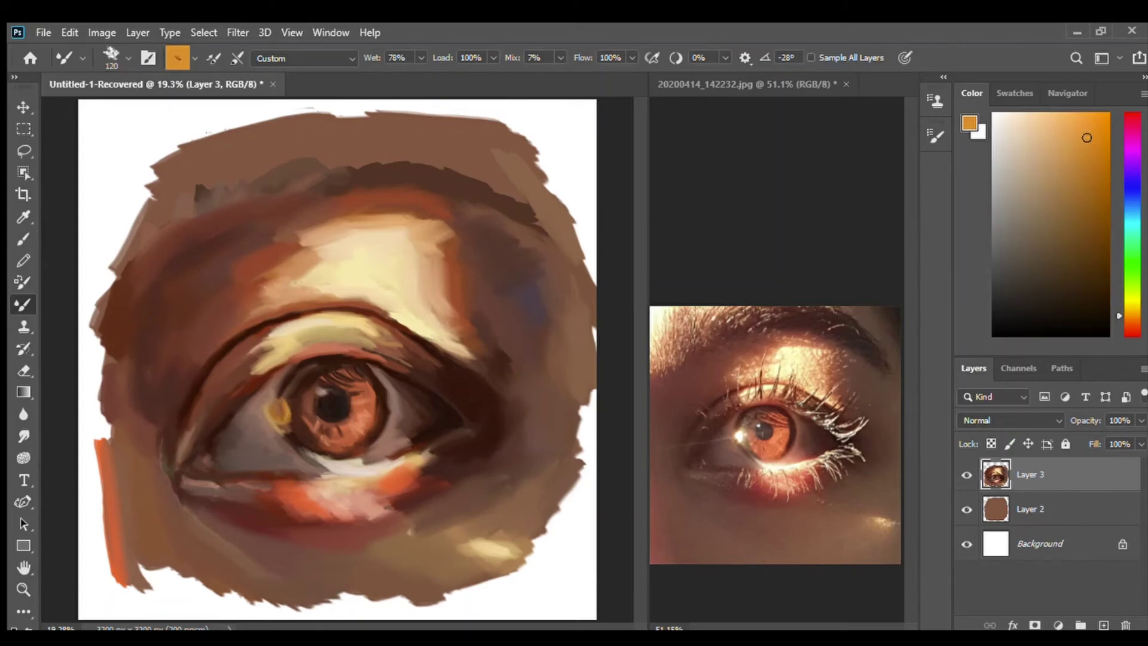
{"action": "left_click", "coordinate": [281, 410], "text": "alt"}
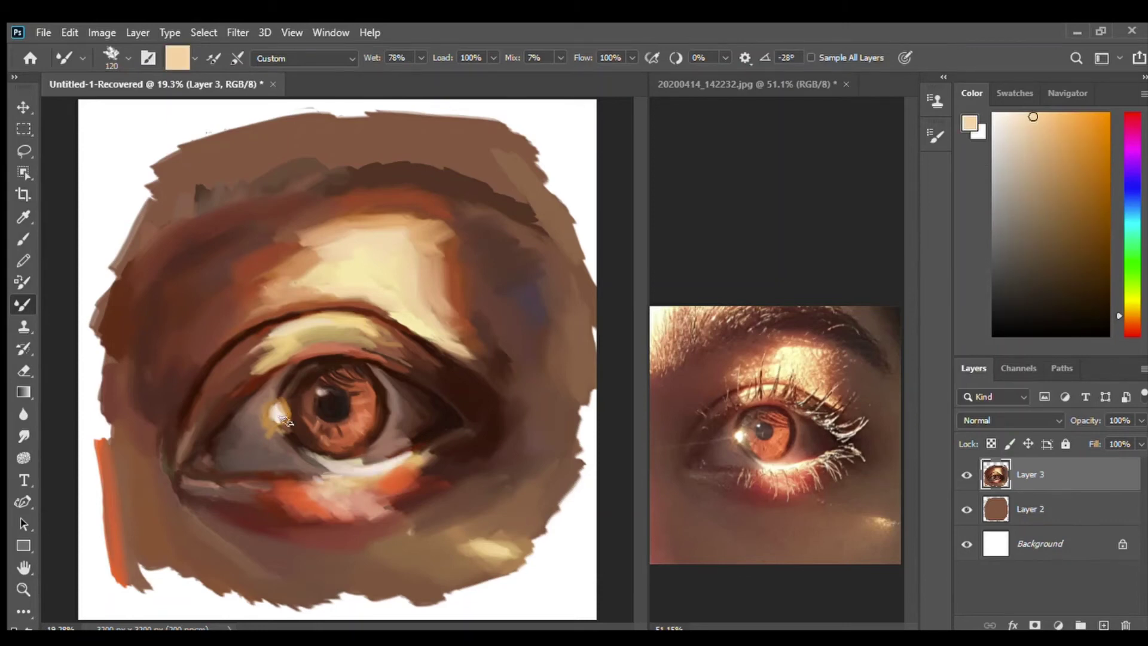
{"action": "left_click", "coordinate": [283, 397], "text": "alt"}
{"action": "left_click", "coordinate": [277, 357], "text": "alt"}
{"action": "left_click", "coordinate": [292, 358], "text": "alt"}
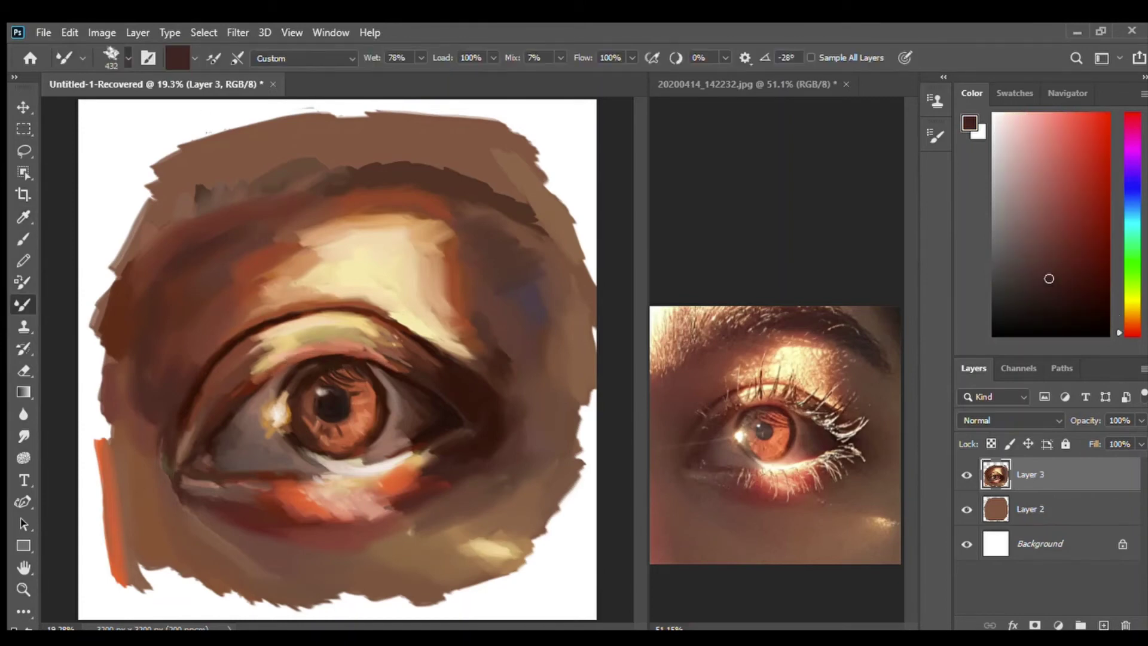
- Darken the upper brow area with broad dark brown strokes
{"action": "left_click_drag", "start_coordinate": [359, 155], "coordinate": [484, 173]}
{"action": "left_click_drag", "start_coordinate": [431, 131], "coordinate": [538, 221]}
{"action": "mouse_move", "coordinate": [317, 138]}
{"action": "left_mouse_down"}
{"action": "mouse_move", "coordinate": [425, 156]}
{"action": "mouse_move", "coordinate": [278, 157]}
{"action": "left_mouse_up"}
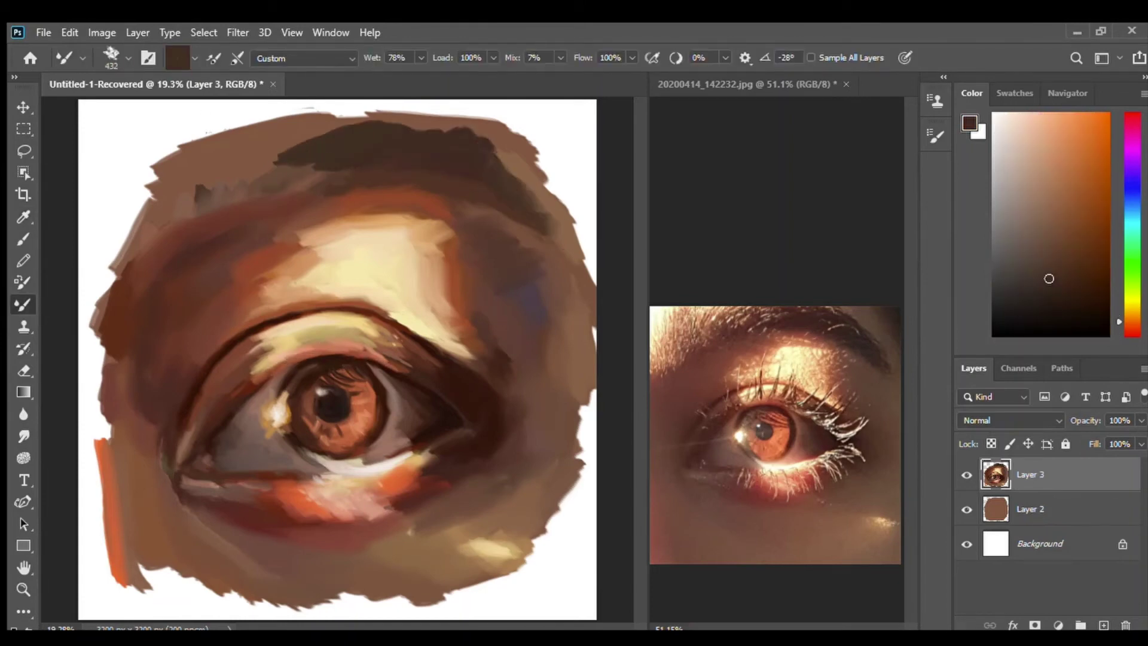
{"action": "left_click", "coordinate": [359, 180], "text": "alt"}
- Pick orange and red-brown tones and sample a darker red from the lower lid
{"action": "left_click", "coordinate": [1079, 112]}
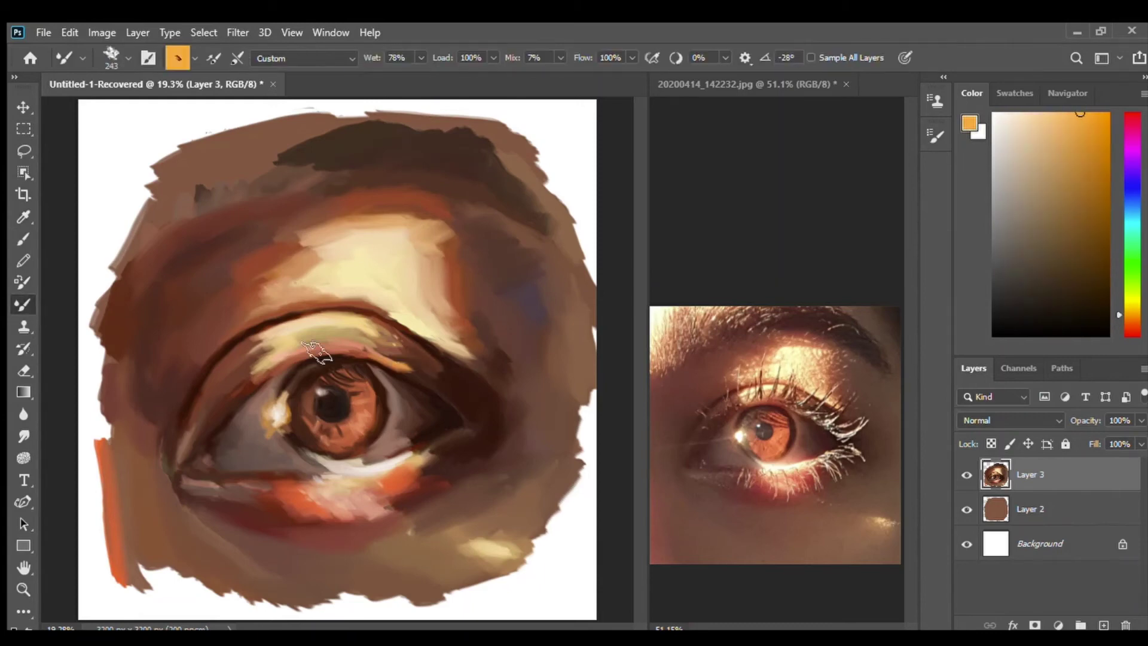
{"action": "left_click", "coordinate": [454, 370], "text": "alt"}
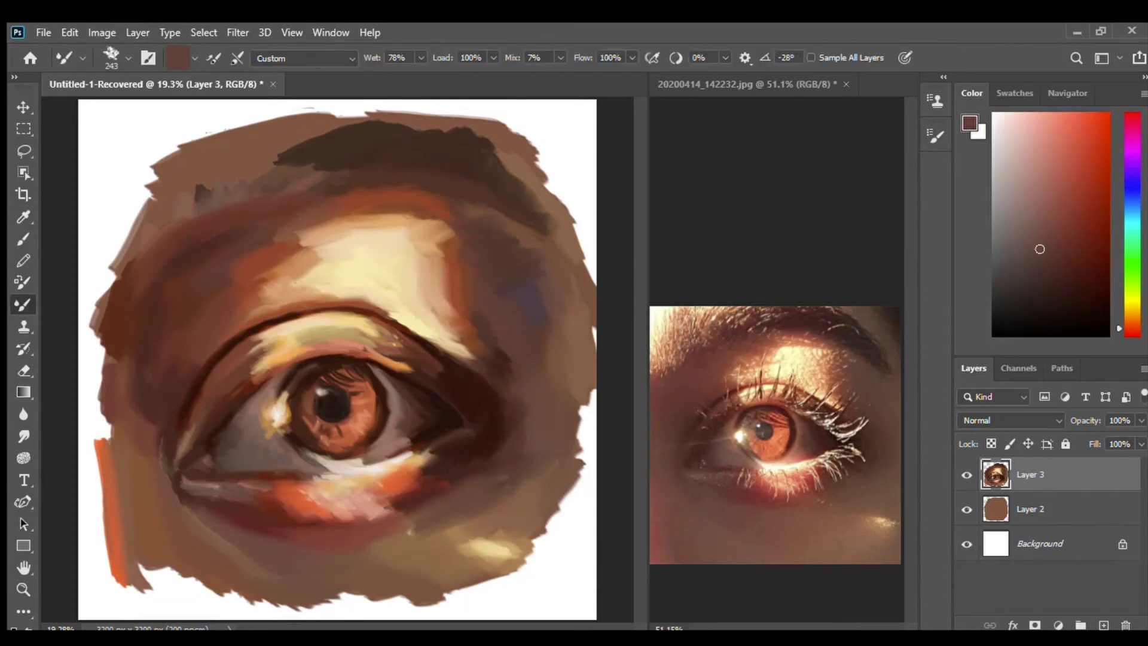
{"action": "left_click", "coordinate": [239, 501], "text": "alt"}
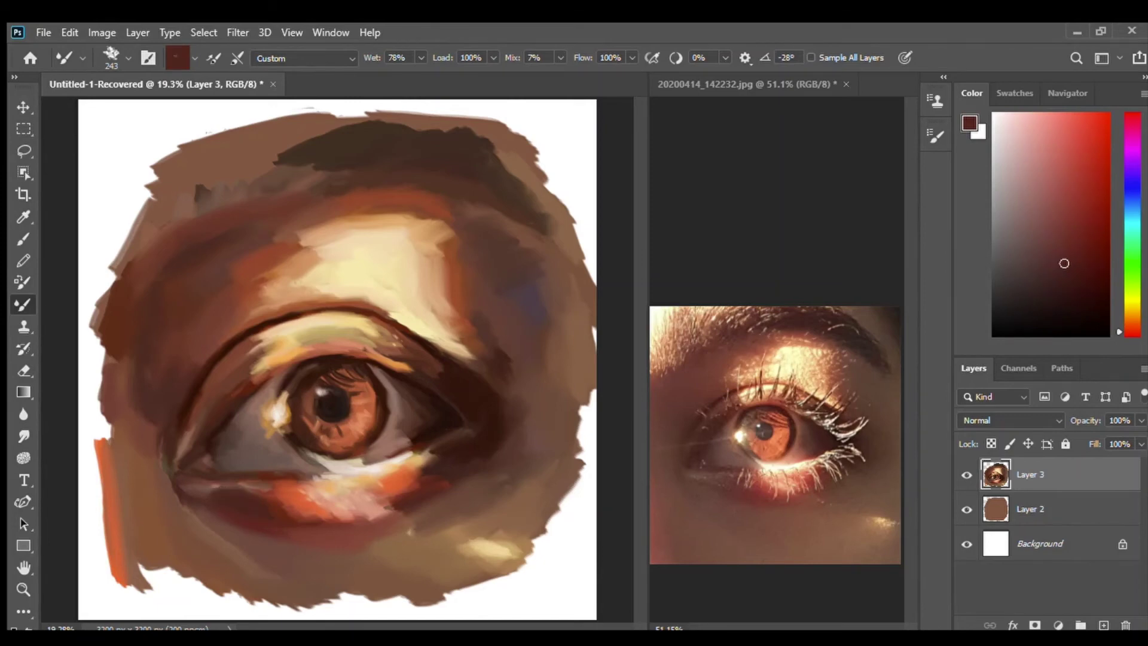
{"action": "left_click", "coordinate": [309, 526], "text": "alt"}
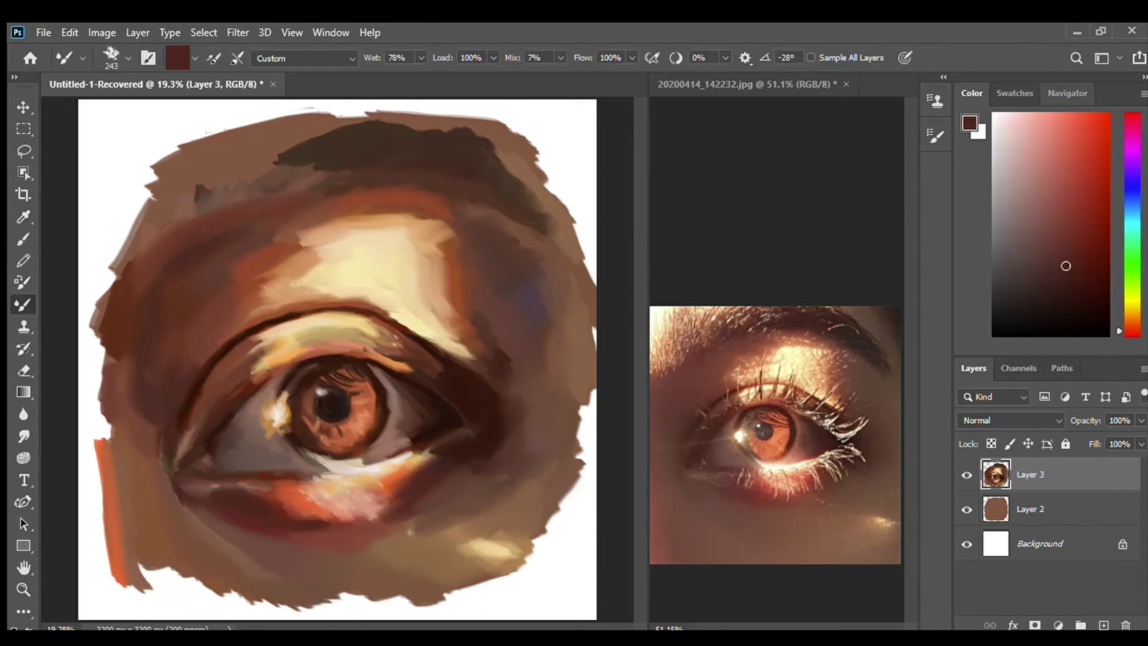
{"action": "left_click", "coordinate": [311, 513], "text": "alt"}
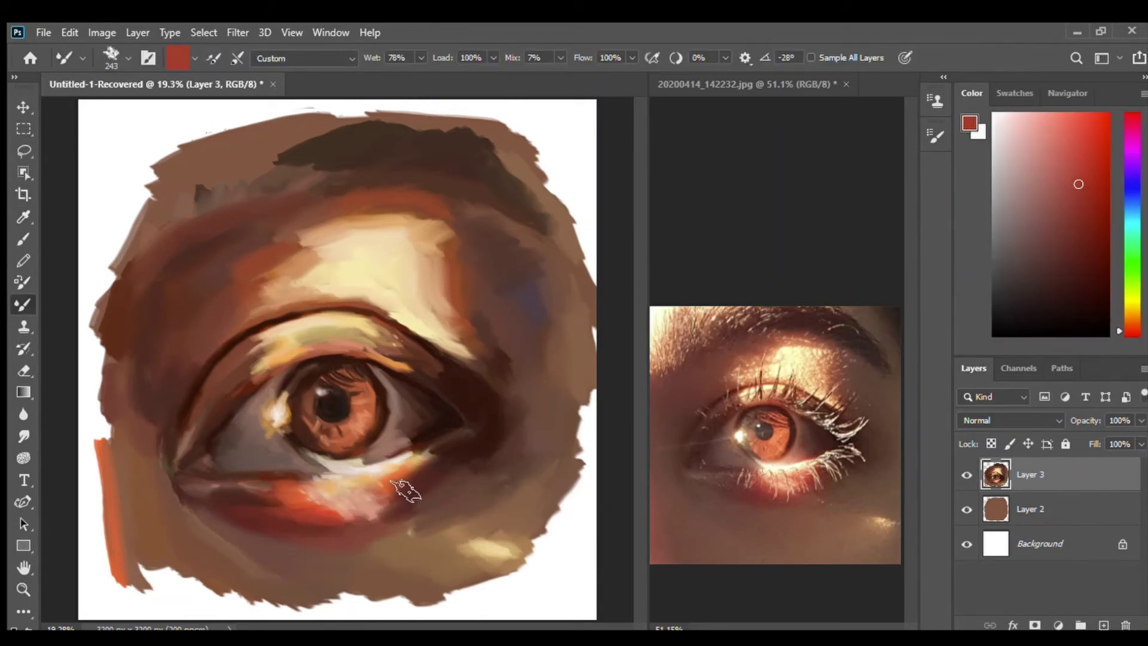
{"action": "left_click", "coordinate": [331, 519], "text": "alt"}
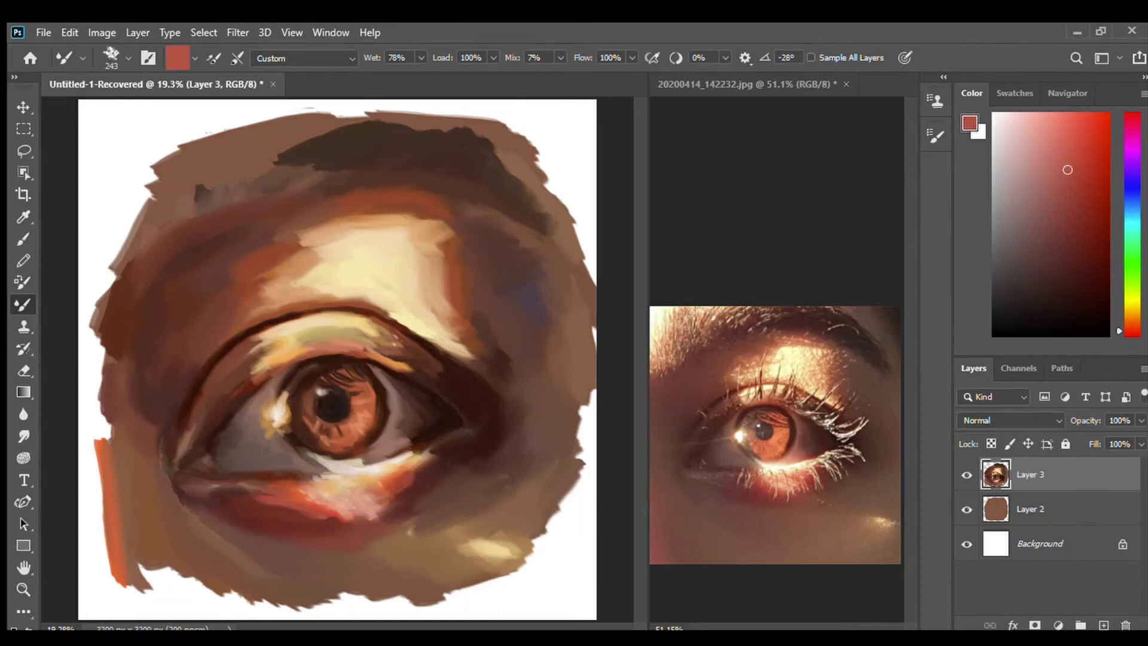
{"action": "left_click", "coordinate": [413, 481], "text": "alt"}
- Choose a light cream colour and shrink the brush for fine hairs
{"action": "left_click", "coordinate": [358, 251], "text": "alt"}
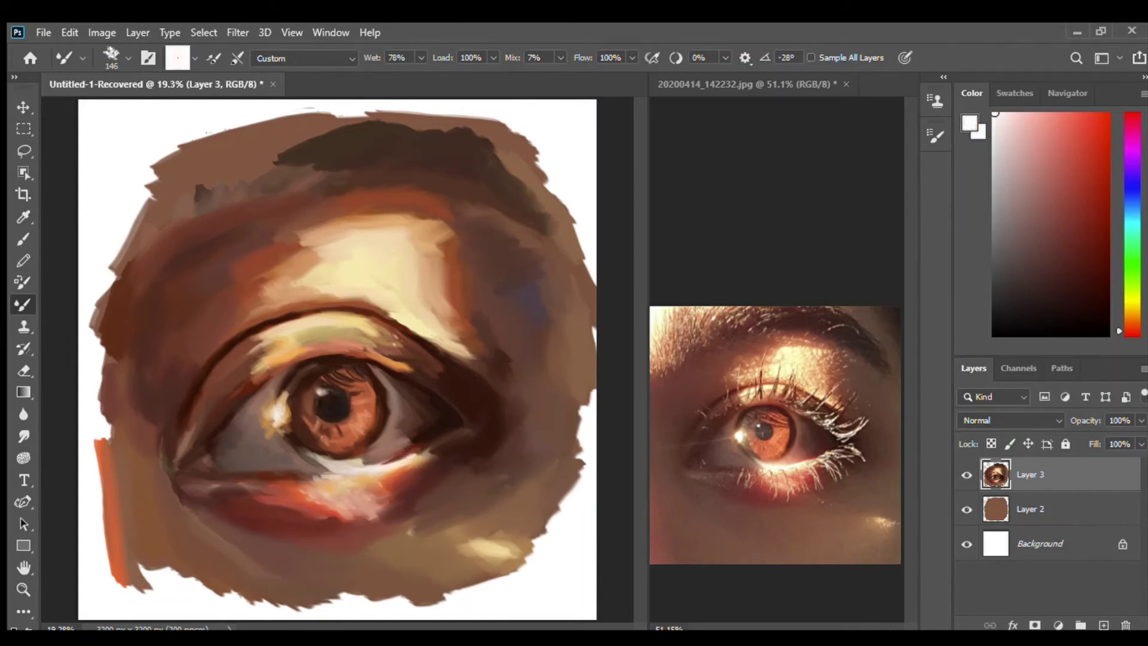
{"action": "left_click", "coordinate": [350, 242], "text": "alt"}
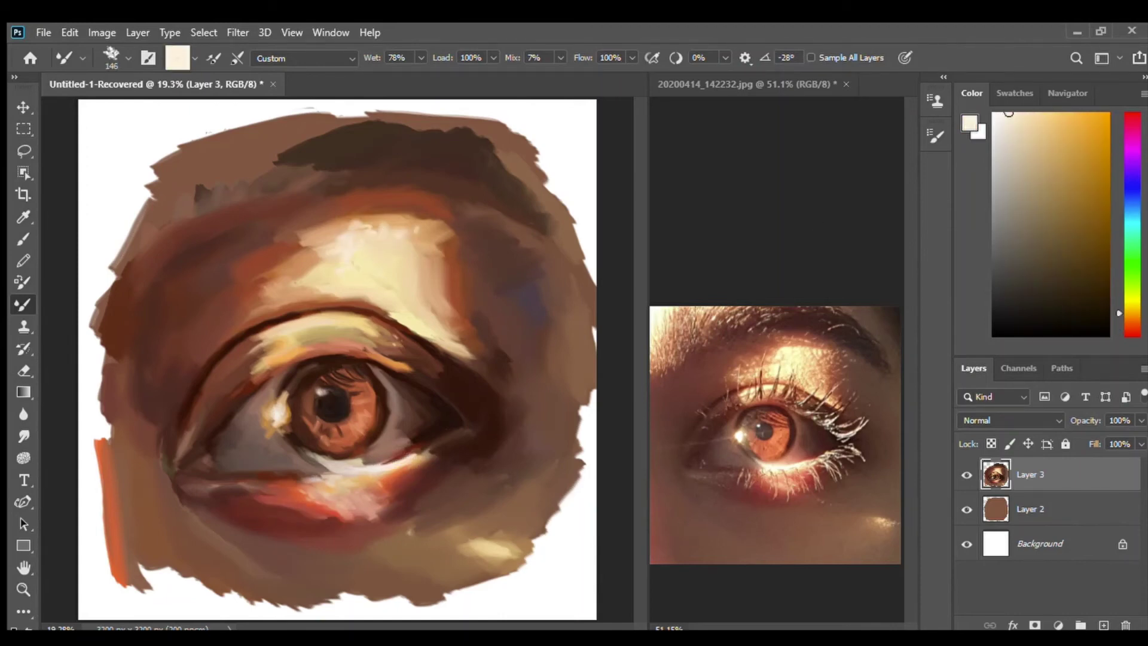
{"action": "key", "text": "bracketleft"}
{"action": "key", "text": "bracketleft"}
{"action": "key", "text": "bracketleft"}
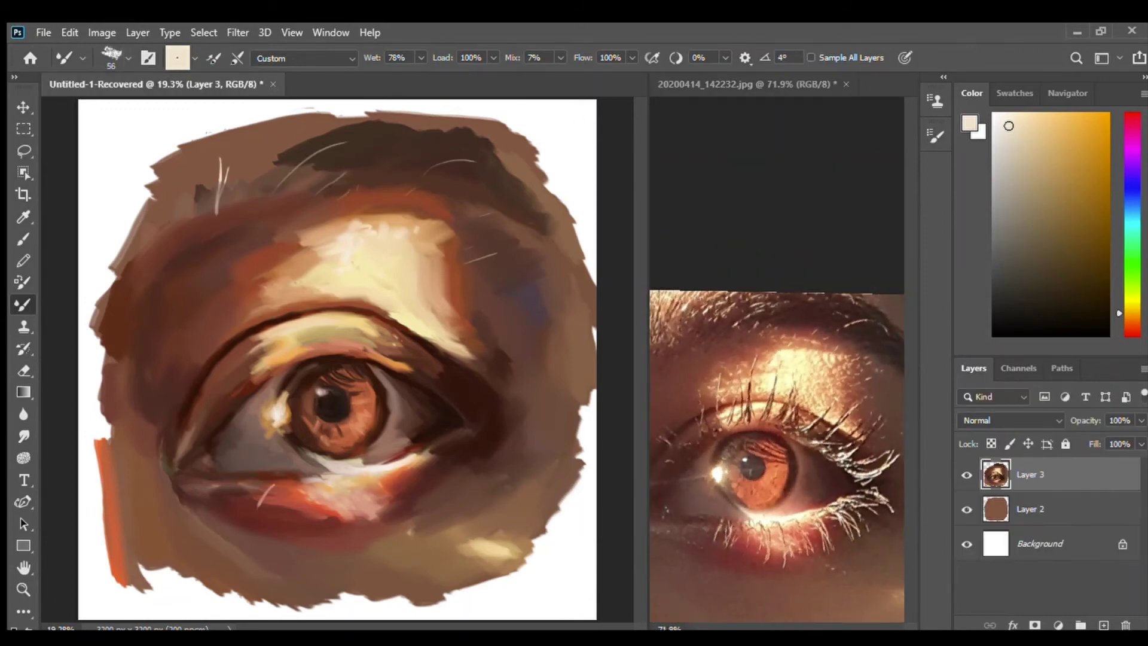
- Paint dark brown hairs along the eyebrow, undoing a stray stroke above the eyelid
{"action": "left_click", "coordinate": [454, 144], "text": "alt"}
{"action": "key", "text": "bracketright"}
{"action": "key", "text": "bracketright"}
{"action": "key", "text": "bracketright"}
{"action": "left_click_drag", "start_coordinate": [358, 158], "coordinate": [436, 140]}
{"action": "left_click_drag", "start_coordinate": [487, 173], "coordinate": [550, 215]}
{"action": "mouse_move", "coordinate": [373, 158]}
{"action": "left_mouse_down"}
{"action": "mouse_move", "coordinate": [492, 156]}
{"action": "mouse_move", "coordinate": [442, 180]}
{"action": "left_mouse_up"}
{"action": "left_click_drag", "start_coordinate": [272, 201], "coordinate": [257, 173]}
{"action": "left_click_drag", "start_coordinate": [317, 344], "coordinate": [332, 274]}
{"action": "key", "text": "ctrl+z"}
- With the Brush tool, paint dark lashes along the upper lid and thin ones below the eye
{"action": "key", "text": "b"}
{"action": "left_click_drag", "start_coordinate": [323, 344], "coordinate": [343, 289]}
{"action": "left_click_drag", "start_coordinate": [383, 344], "coordinate": [359, 288]}
{"action": "left_click_drag", "start_coordinate": [353, 358], "coordinate": [386, 332]}
{"action": "left_click_drag", "start_coordinate": [286, 358], "coordinate": [301, 328]}
{"action": "mouse_move", "coordinate": [303, 341]}
{"action": "left_mouse_down"}
{"action": "mouse_move", "coordinate": [309, 283]}
{"action": "mouse_move", "coordinate": [350, 260]}
{"action": "left_mouse_up"}
{"action": "left_click_drag", "start_coordinate": [386, 361], "coordinate": [478, 310]}
{"action": "mouse_move", "coordinate": [347, 339]}
{"action": "left_mouse_down"}
{"action": "mouse_move", "coordinate": [333, 316]}
{"action": "mouse_move", "coordinate": [361, 282]}
{"action": "left_mouse_up"}
{"action": "left_click_drag", "start_coordinate": [376, 354], "coordinate": [390, 297]}
{"action": "left_click_drag", "start_coordinate": [265, 466], "coordinate": [246, 473]}
{"action": "left_click_drag", "start_coordinate": [333, 479], "coordinate": [349, 502]}
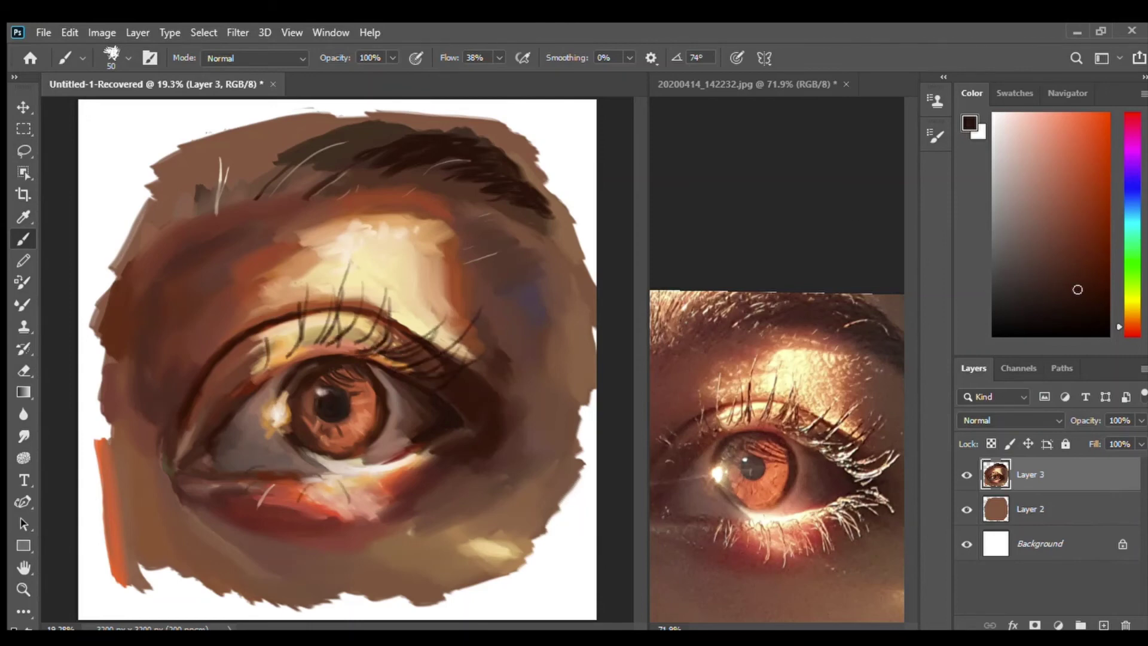
- Paint light peach lashes fanning toward the outer corner and near the inner upper lid
{"action": "left_click", "coordinate": [318, 483], "text": "alt"}
{"action": "left_click_drag", "start_coordinate": [222, 385], "coordinate": [194, 389]}
{"action": "left_click_drag", "start_coordinate": [422, 383], "coordinate": [478, 351]}
{"action": "mouse_move", "coordinate": [436, 401]}
{"action": "left_mouse_down"}
{"action": "mouse_move", "coordinate": [501, 387]}
{"action": "mouse_move", "coordinate": [512, 367]}
{"action": "left_mouse_up"}
{"action": "left_click_drag", "start_coordinate": [406, 374], "coordinate": [457, 341]}
{"action": "left_click_drag", "start_coordinate": [362, 361], "coordinate": [429, 350]}
{"action": "left_click_drag", "start_coordinate": [244, 386], "coordinate": [262, 314]}
- Add fine light peach lashes along the lower lid and below the outer eye corner
{"action": "left_click", "coordinate": [236, 396], "text": "alt"}
{"action": "left_click", "coordinate": [805, 514], "text": "alt"}
{"action": "mouse_move", "coordinate": [280, 502]}
{"action": "left_mouse_down"}
{"action": "mouse_move", "coordinate": [286, 481]}
{"action": "mouse_move", "coordinate": [302, 483]}
{"action": "left_mouse_up"}
{"action": "key", "text": "bracketleft"}
{"action": "key", "text": "bracketleft"}
{"action": "key", "text": "bracketleft"}
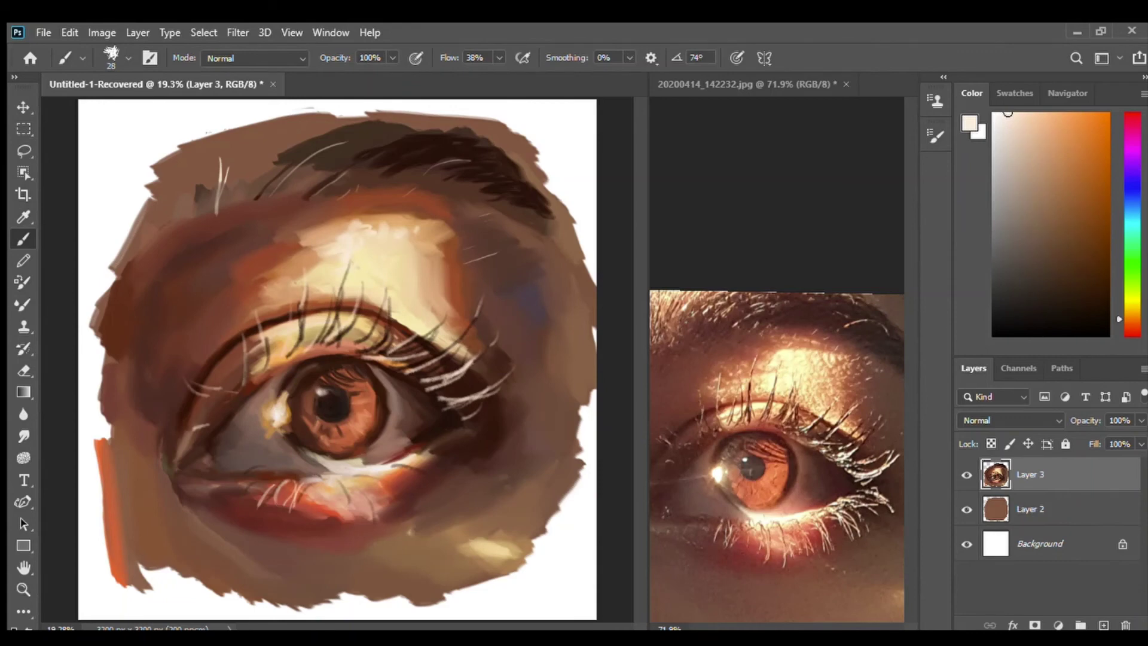
{"action": "left_click_drag", "start_coordinate": [449, 397], "coordinate": [484, 419]}
{"action": "left_click_drag", "start_coordinate": [442, 427], "coordinate": [485, 443]}
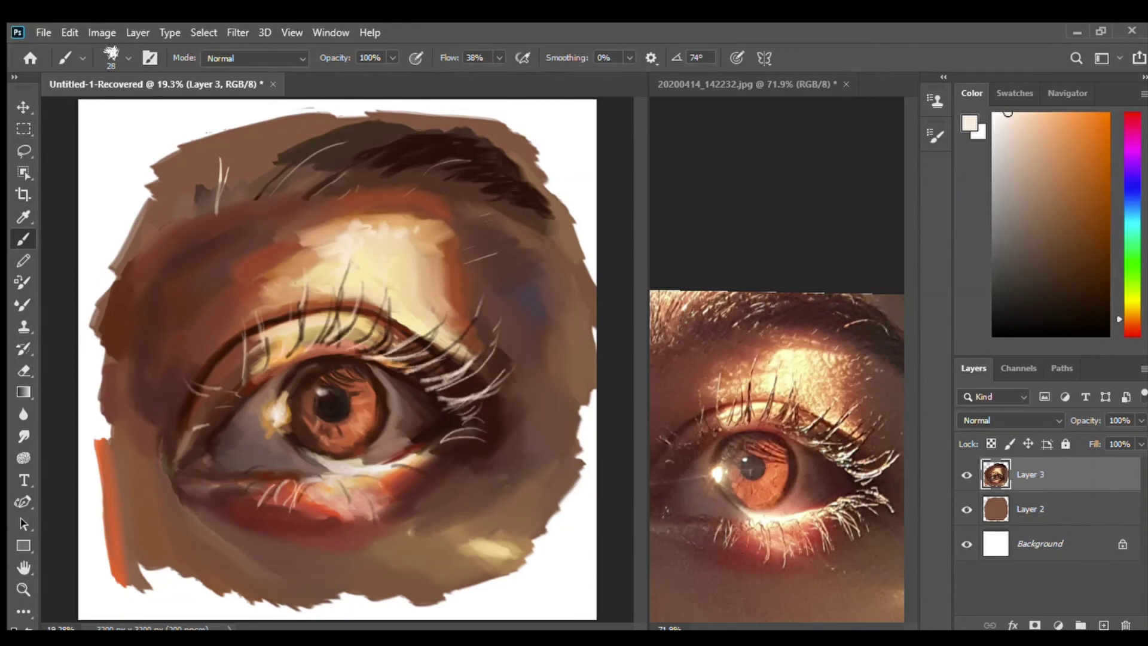
- Add light pinkish-grey lashes along the upper-right lash line
{"action": "left_click", "coordinate": [478, 440], "text": "alt"}
{"action": "left_click", "coordinate": [353, 490], "text": "alt"}
{"action": "left_click", "coordinate": [263, 422], "text": "alt"}
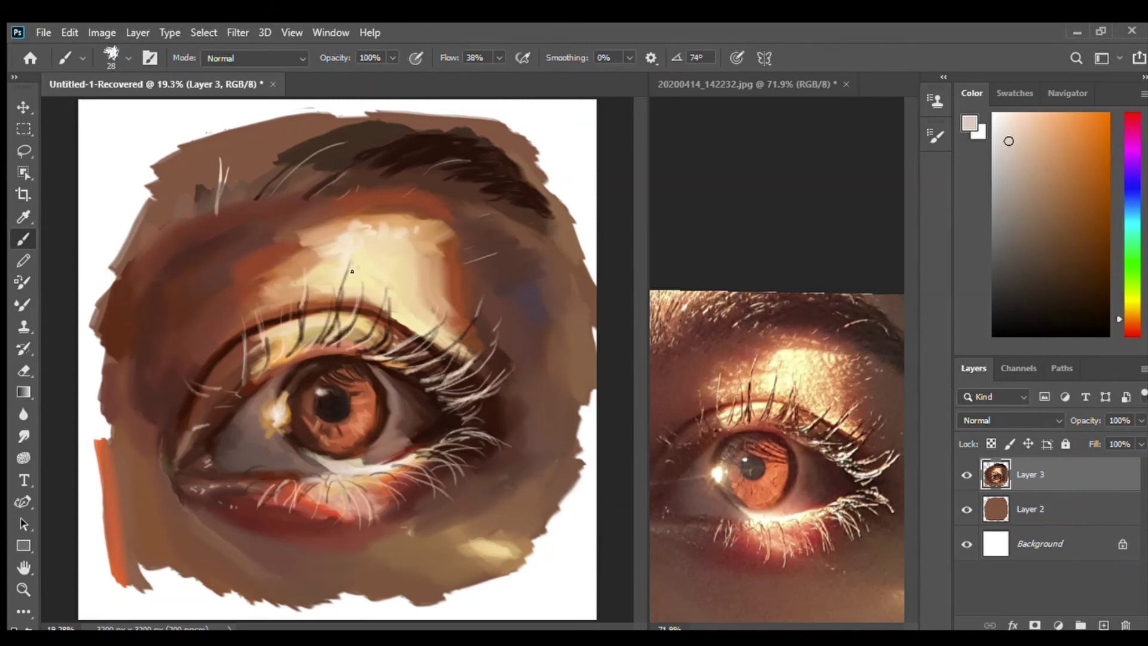
{"action": "left_click_drag", "start_coordinate": [443, 406], "coordinate": [495, 386]}
{"action": "left_click_drag", "start_coordinate": [459, 408], "coordinate": [497, 385]}
{"action": "mouse_move", "coordinate": [413, 379]}
{"action": "left_mouse_down"}
{"action": "mouse_move", "coordinate": [444, 355]}
{"action": "mouse_move", "coordinate": [407, 328]}
{"action": "left_mouse_up"}
{"action": "left_click_drag", "start_coordinate": [412, 374], "coordinate": [434, 366]}
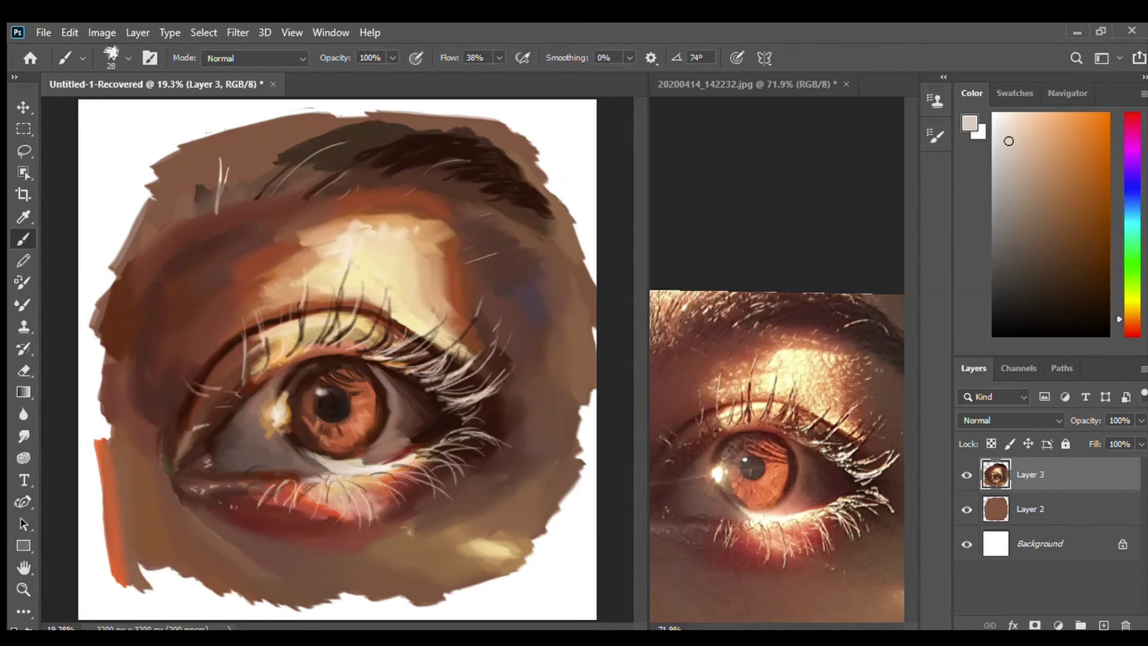
- At lower opacity, dot a near-white catchlight on the iris and a light stroke on the lower-left lid
{"action": "key", "text": "7"}
{"action": "key", "text": "9"}
{"action": "left_click", "coordinate": [278, 412], "text": "alt"}
{"action": "left_click", "coordinate": [295, 409]}
{"action": "left_click_drag", "start_coordinate": [187, 430], "coordinate": [143, 437]}
{"action": "key", "text": "9"}
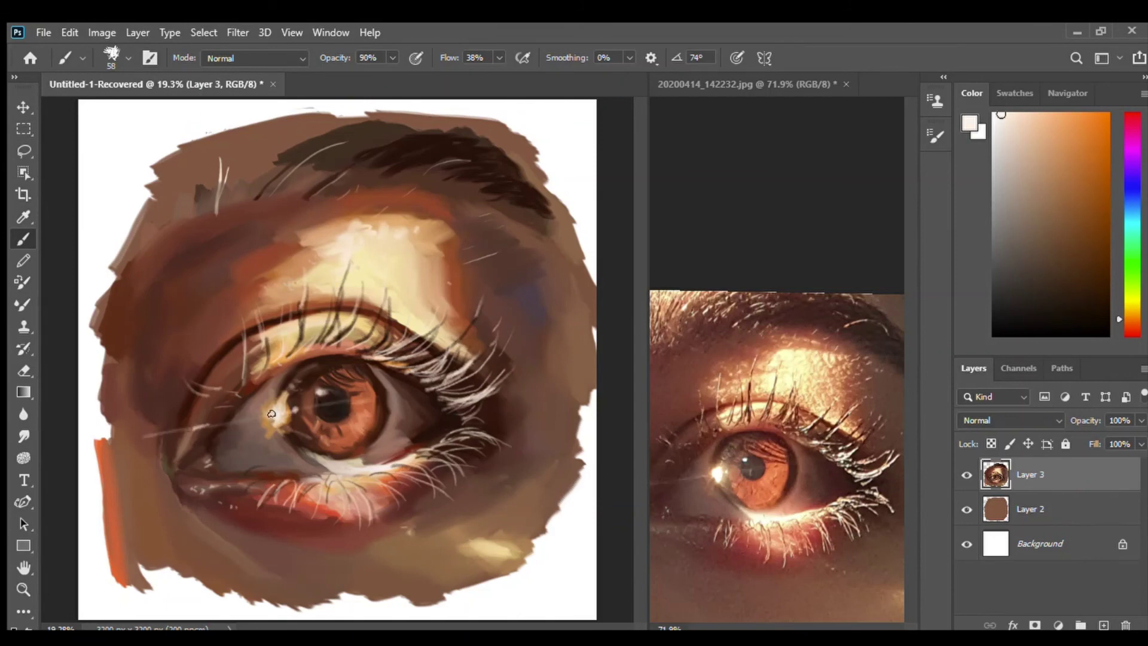
{"action": "scroll", "coordinate": [777, 448], "scroll_direction": "down", "scroll_amount": 2}
{"action": "left_click", "coordinate": [398, 455]}
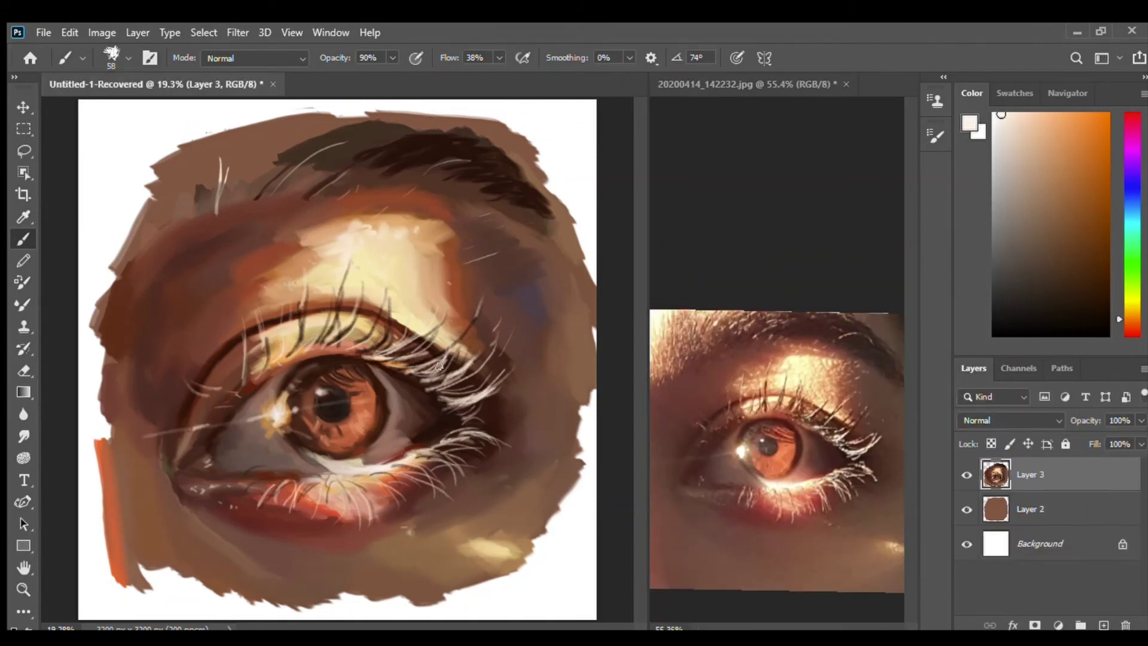
- Return to a smaller Mixer Brush and sample dark reddish-brown, red, salmon and brown tones
{"action": "key", "text": "shift+b"}
{"action": "left_click", "coordinate": [412, 461], "text": "alt"}
{"action": "key", "text": "bracketleft"}
{"action": "key", "text": "bracketleft"}
{"action": "key", "text": "bracketleft"}
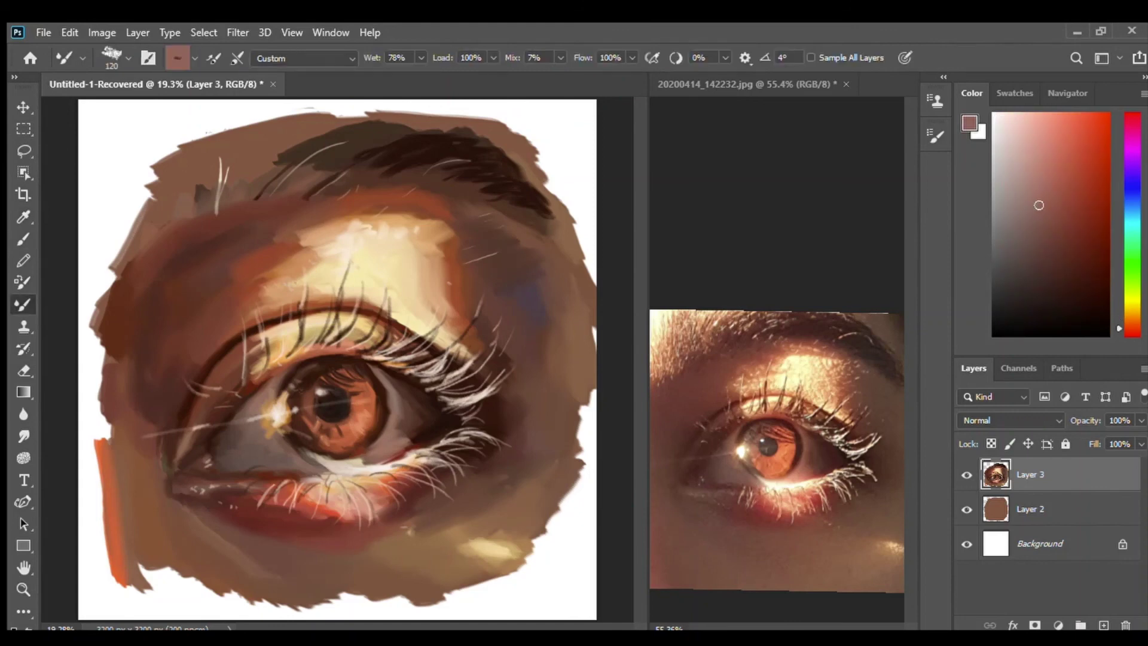
{"action": "left_click", "coordinate": [233, 526], "text": "alt"}
{"action": "left_click", "coordinate": [359, 496], "text": "alt"}
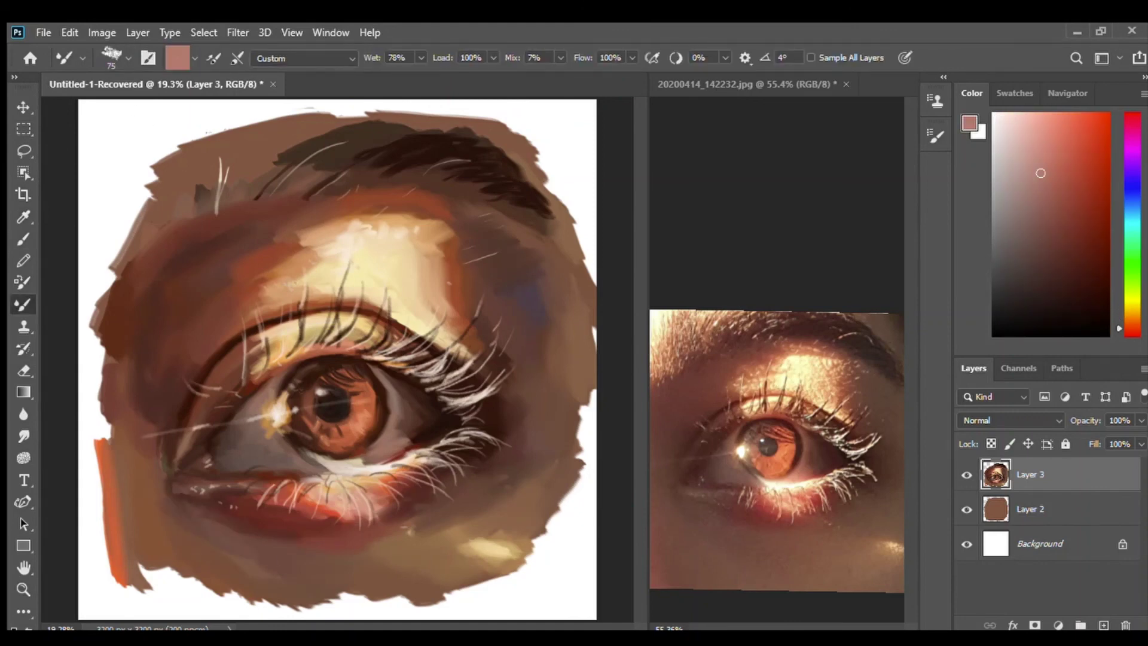
{"action": "left_click", "coordinate": [178, 148], "text": "alt"}
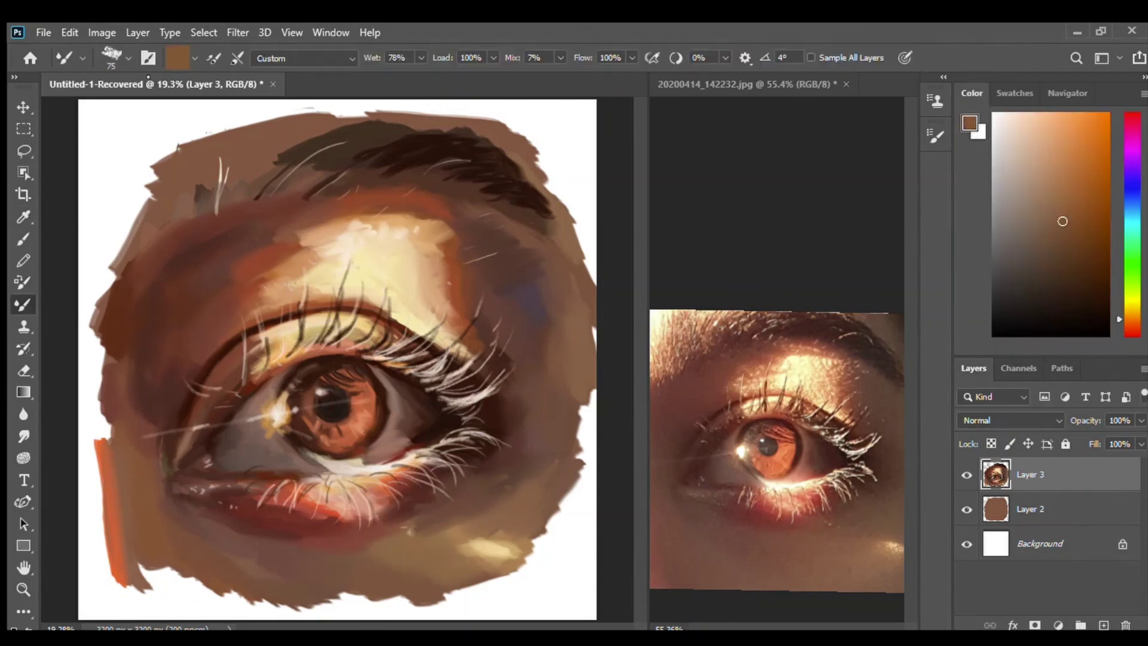
- Fill the eyebrow with dark brown strokes across its upper-left and right sides
{"action": "left_click_drag", "start_coordinate": [257, 161], "coordinate": [168, 234]}
{"action": "left_click", "coordinate": [311, 143], "text": "alt"}
{"action": "left_click_drag", "start_coordinate": [299, 180], "coordinate": [174, 227]}
{"action": "left_click", "coordinate": [392, 172], "text": "alt"}
{"action": "left_click_drag", "start_coordinate": [376, 170], "coordinate": [526, 209]}
{"action": "left_click_drag", "start_coordinate": [556, 174], "coordinate": [521, 224]}
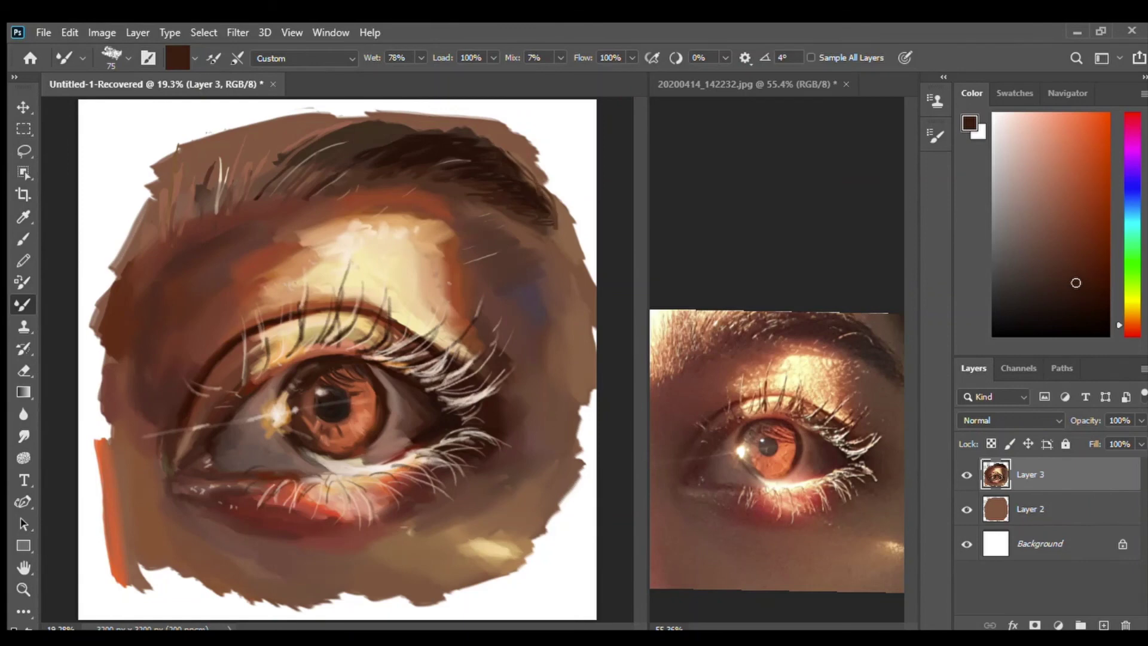
{"action": "left_click_drag", "start_coordinate": [363, 146], "coordinate": [348, 174]}
{"action": "mouse_move", "coordinate": [467, 126]}
{"action": "left_mouse_down"}
{"action": "mouse_move", "coordinate": [392, 142]}
{"action": "mouse_move", "coordinate": [266, 203]}
{"action": "left_mouse_up"}
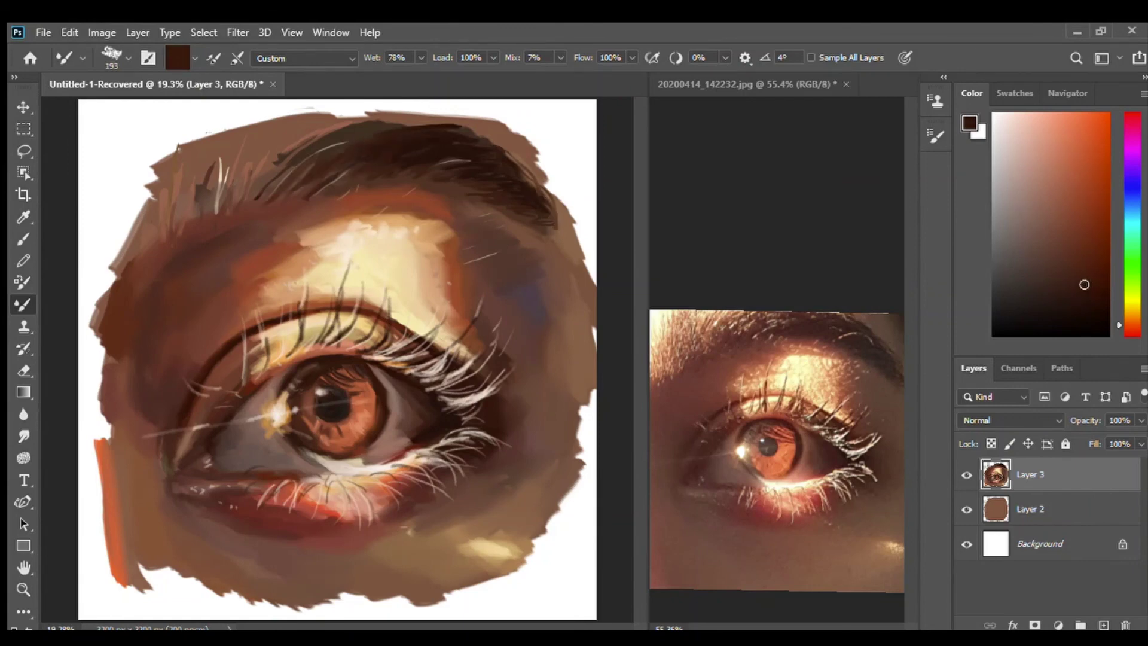
{"action": "left_click_drag", "start_coordinate": [346, 134], "coordinate": [245, 212]}
- Smooth the dark patch right of the eye with lighter brown
{"action": "left_click", "coordinate": [538, 281], "text": "alt"}
{"action": "left_click_drag", "start_coordinate": [526, 251], "coordinate": [547, 353]}
{"action": "left_click_drag", "start_coordinate": [502, 230], "coordinate": [561, 371]}
{"action": "left_click_drag", "start_coordinate": [574, 264], "coordinate": [574, 376]}
{"action": "left_click", "coordinate": [373, 239], "text": "alt"}
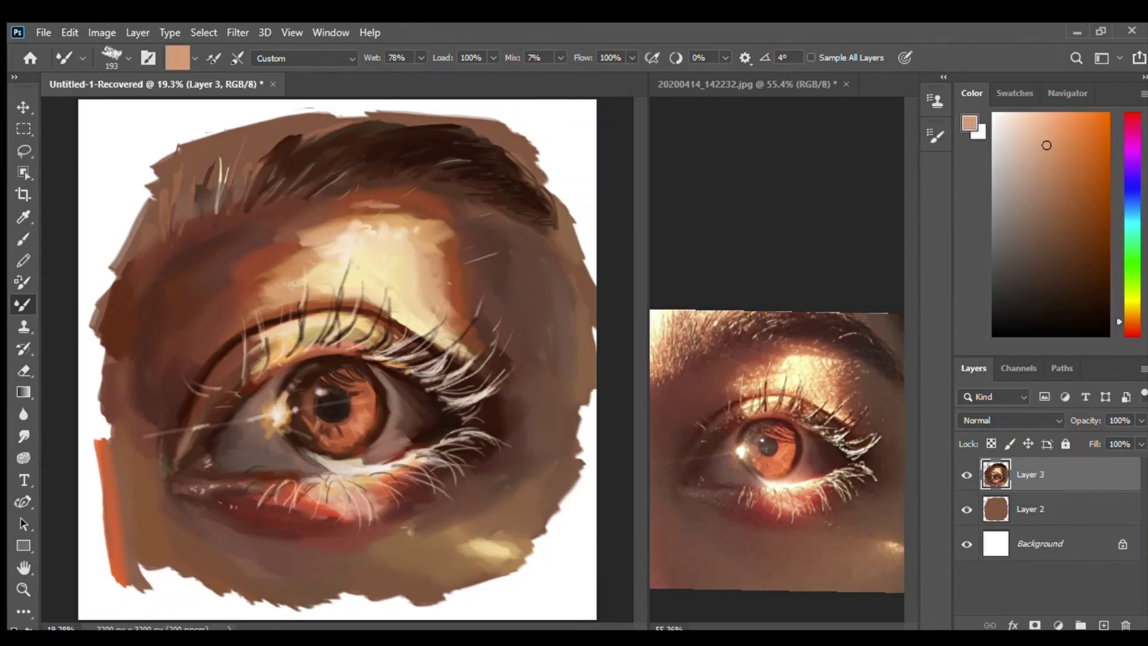